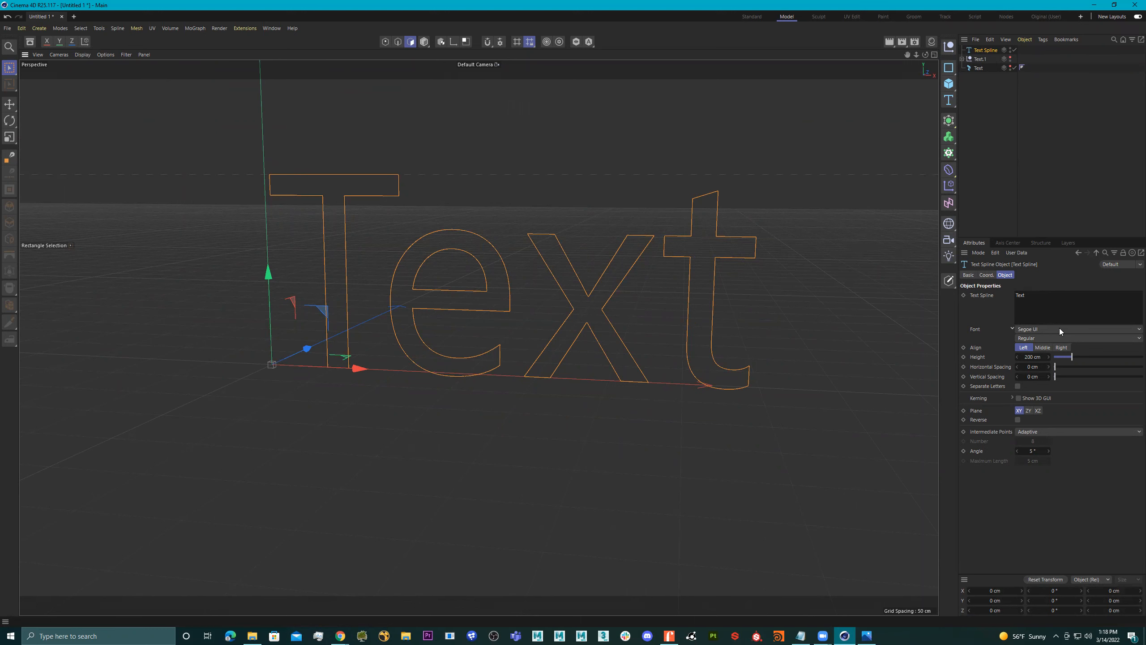
# Replace the text spline's content with "Texting is Bad".
pyautogui.click(1050, 294)
pyautogui.keyDown('alt'); pyautogui.moveTo(759, 416); pyautogui.dragTo(660, 390); pyautogui.keyUp('alt')
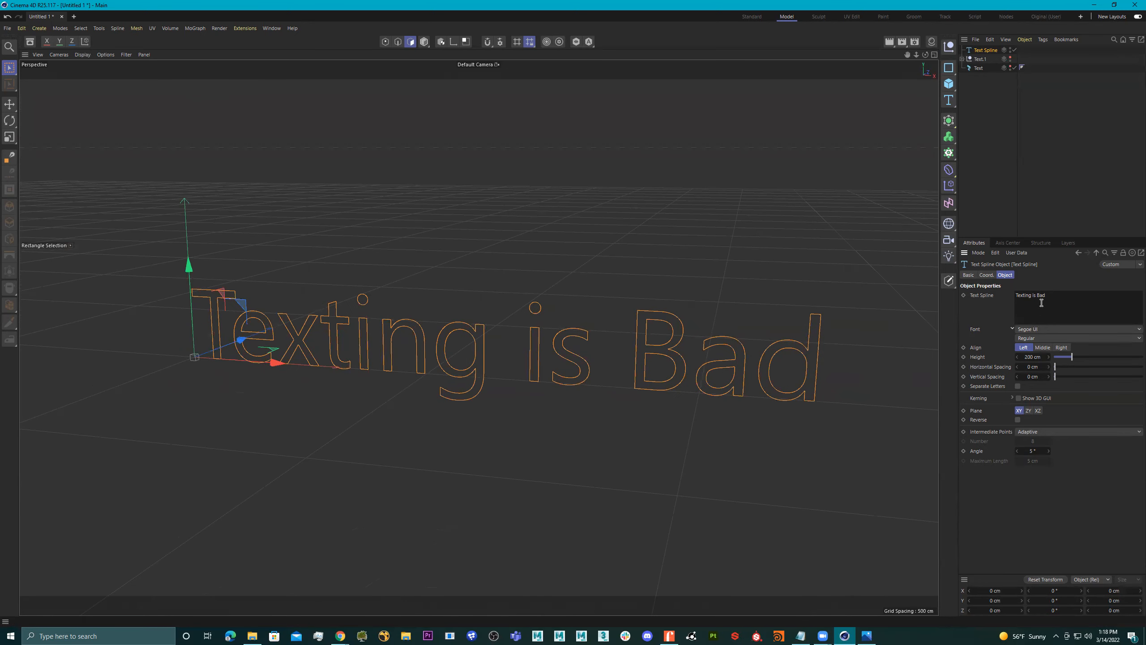
# Try the Segoe UI Black and Segoe UI Semibold fonts on the text spline.
pyautogui.click(1040, 327)
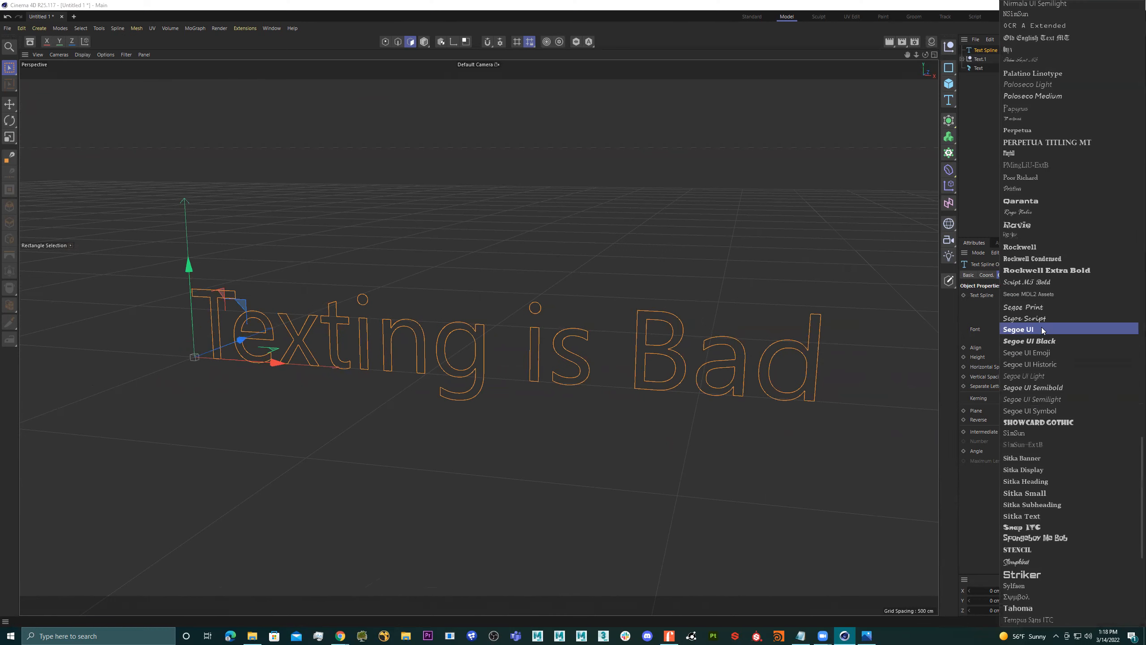
pyautogui.click(1041, 340)
pyautogui.keyDown('alt'); pyautogui.moveTo(691, 351); pyautogui.dragTo(714, 340); pyautogui.keyUp('alt')
pyautogui.click(1021, 329)
pyautogui.click(1038, 332)
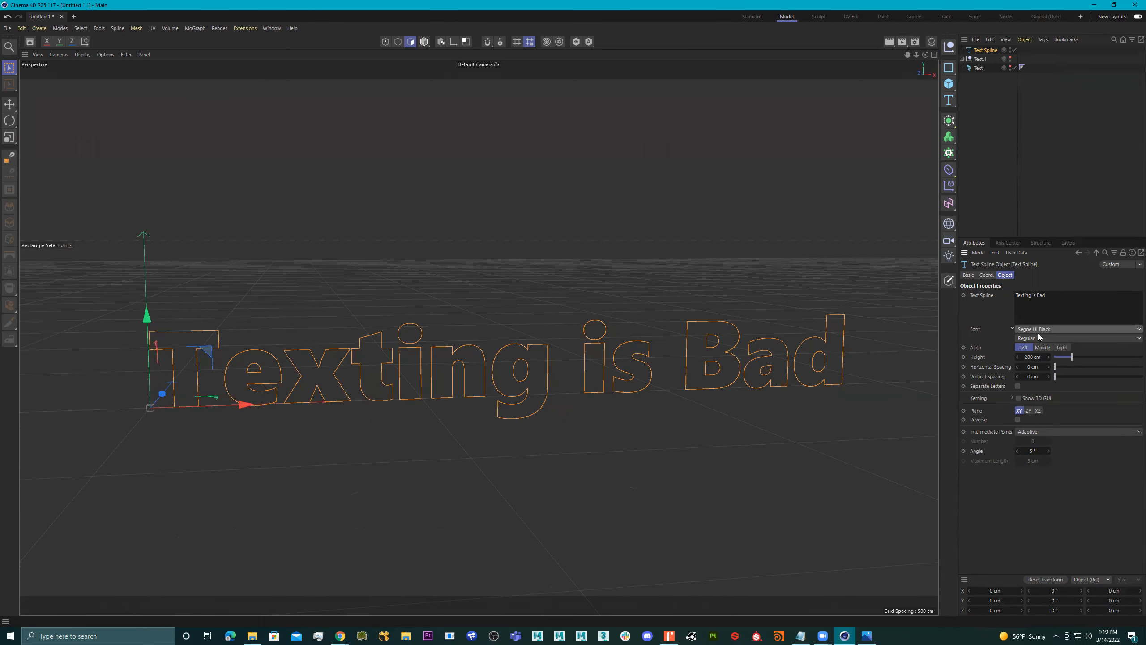
pyautogui.click(1038, 330)
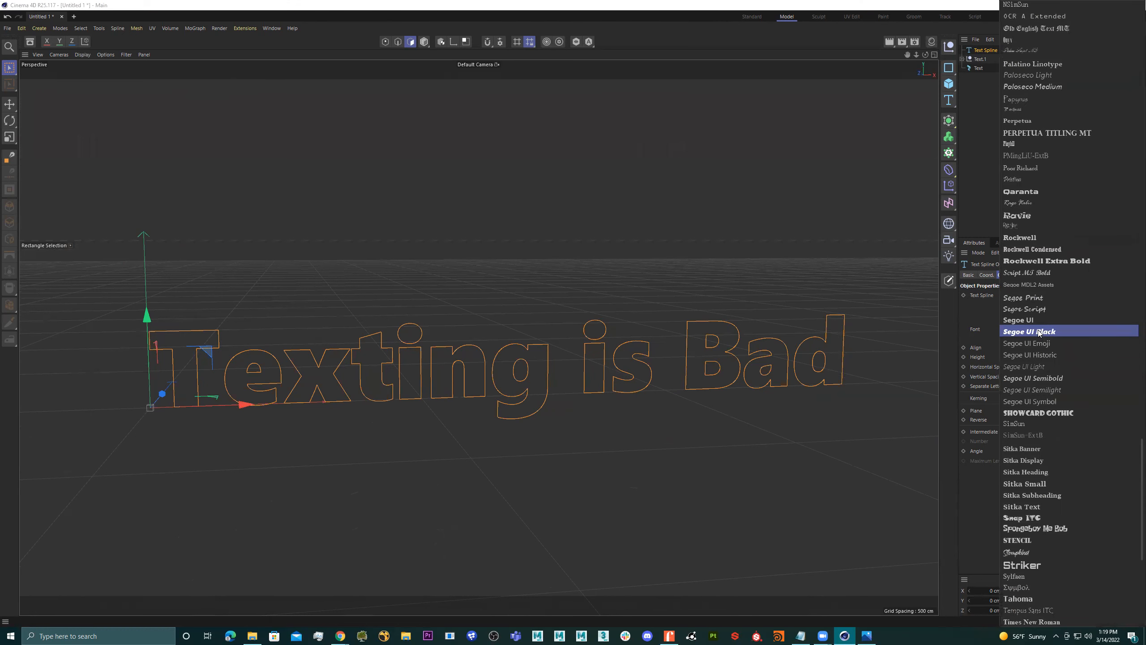
pyautogui.click(1046, 378)
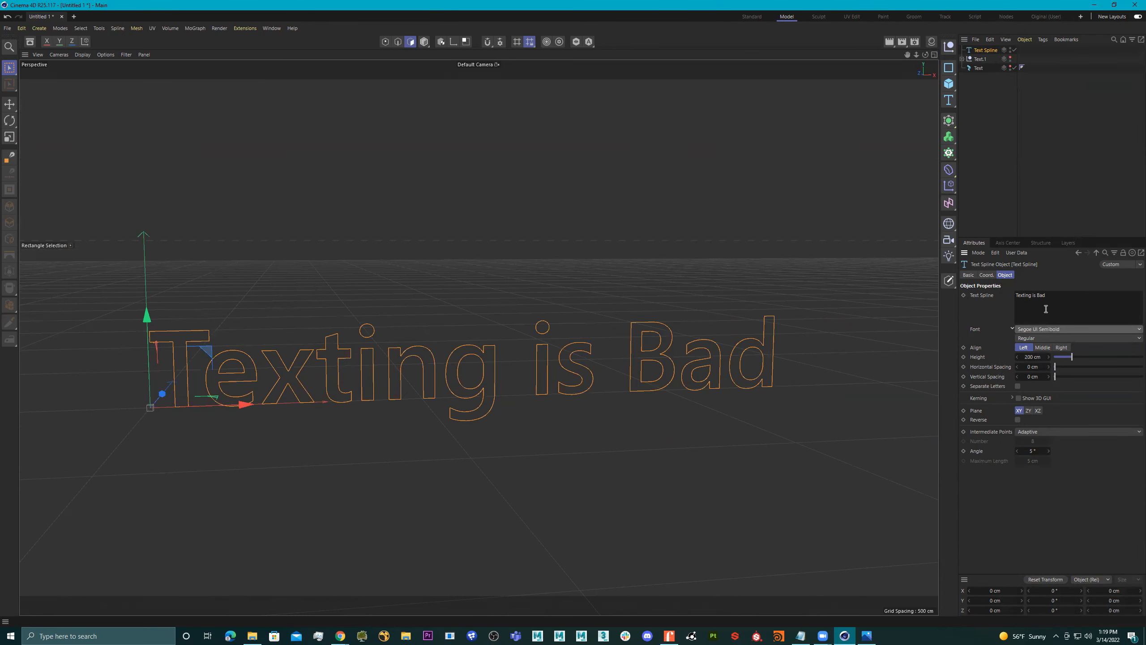
# Try the Snap ITC font on the text spline.
pyautogui.click(1041, 327)
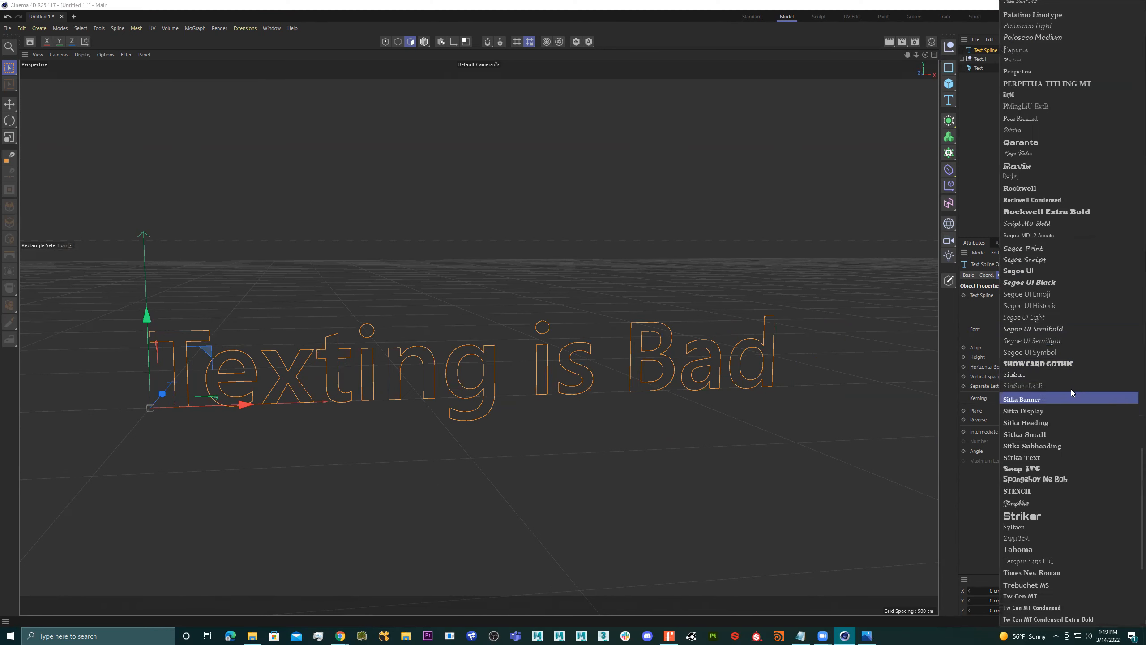
pyautogui.click(1064, 470)
pyautogui.scroll(-2, 710, 381)
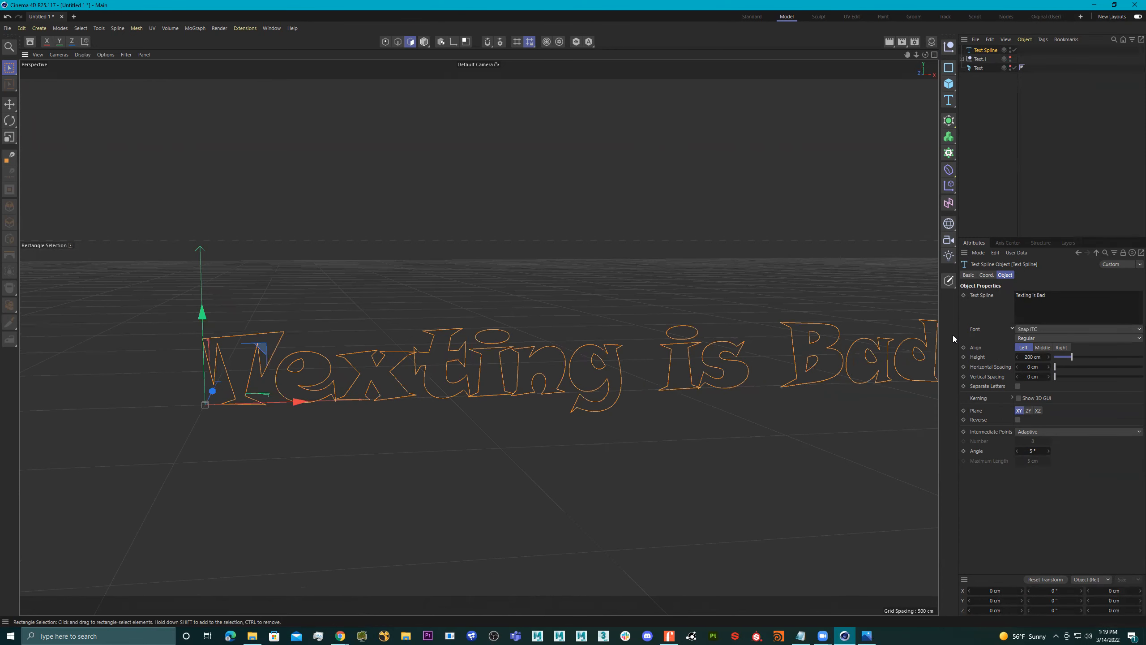
pyautogui.keyDown('alt'); pyautogui.moveTo(827, 359); pyautogui.dragTo(652, 324, button='middle'); pyautogui.keyUp('alt')
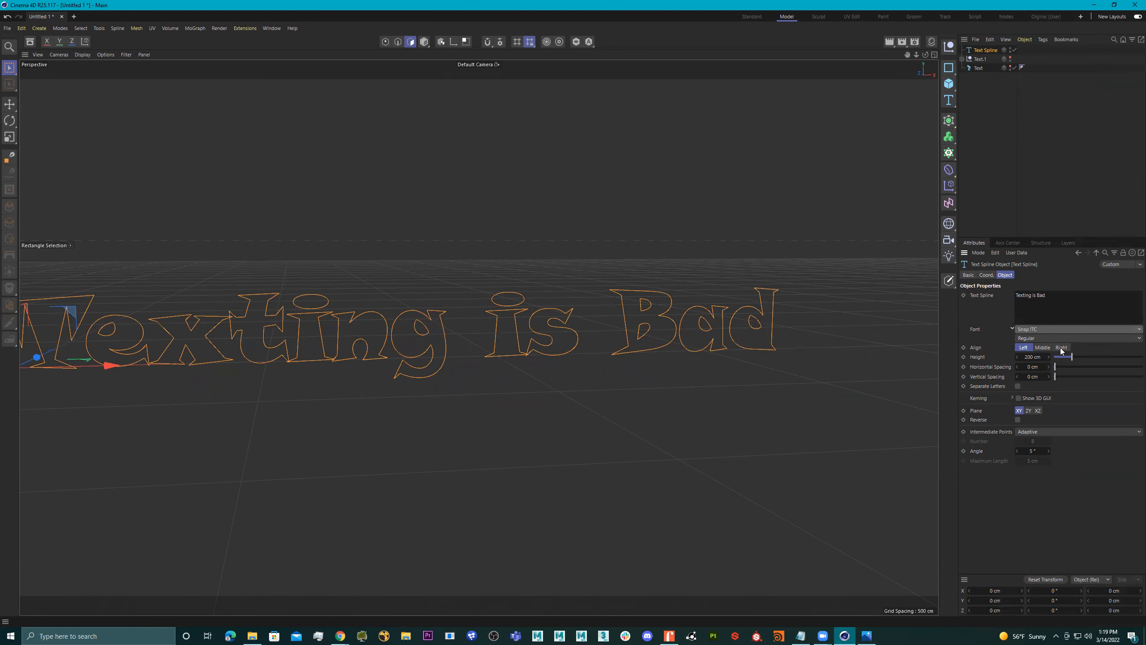
# Set the text spline's font to Striker.
pyautogui.click(1057, 328)
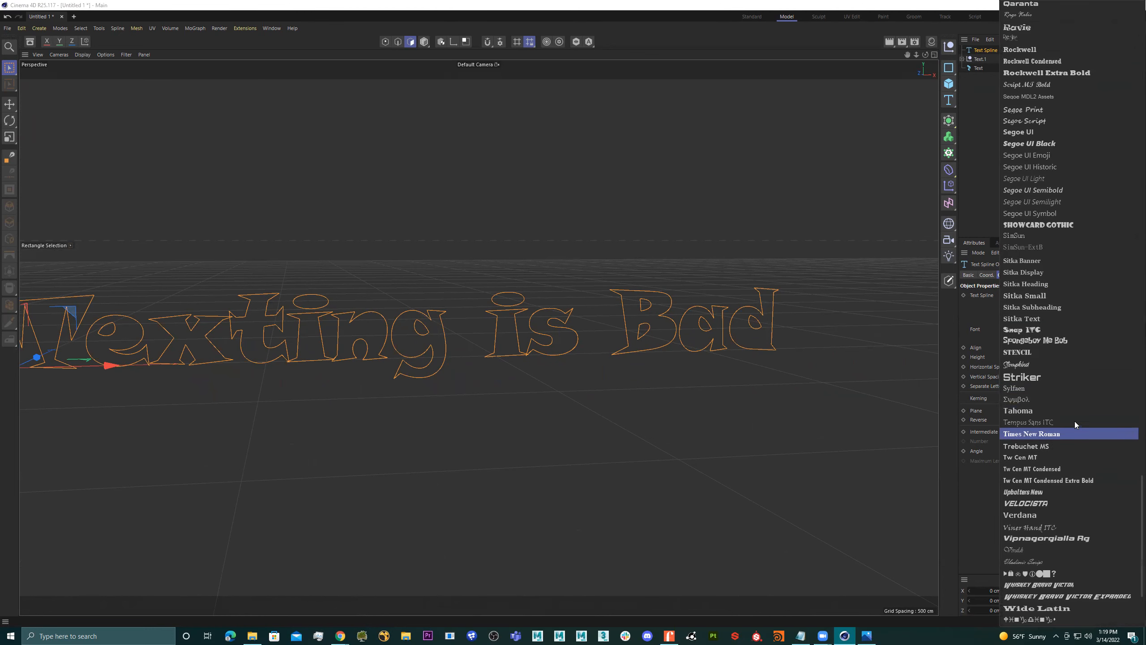
pyautogui.click(1052, 377)
pyautogui.scroll(-3, 629, 371)
# Shorten the spline's text to the single word "Bad".
pyautogui.moveTo(1051, 297); pyautogui.dragTo(1002, 297)
pyautogui.click(1037, 294)
pyautogui.press('BackSpace')
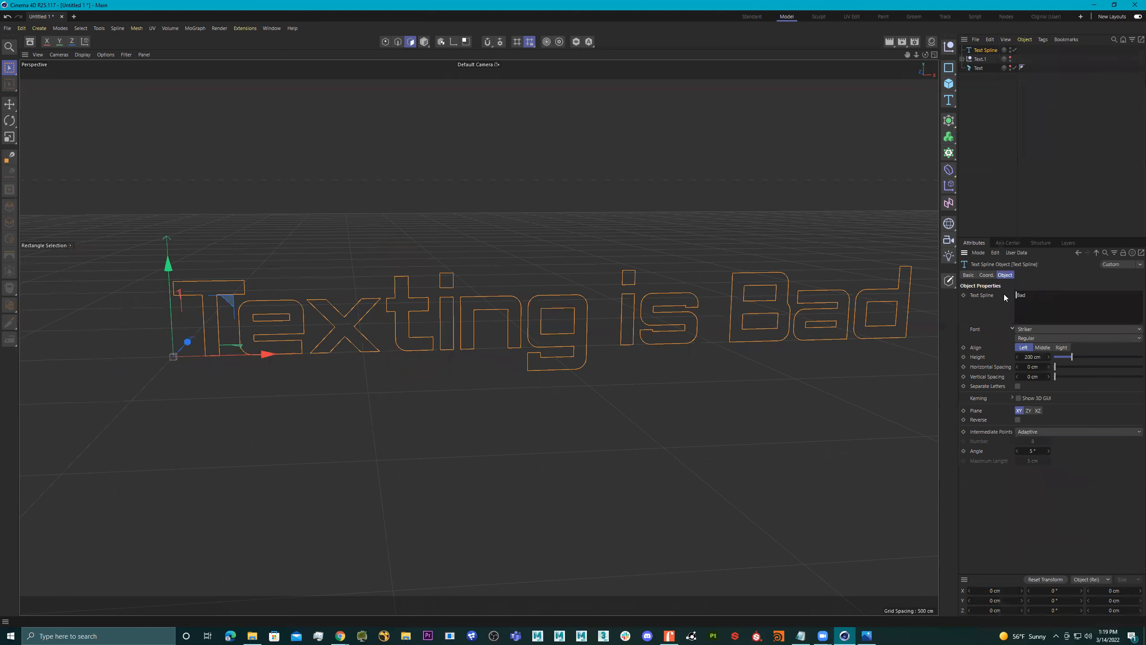
pyautogui.scroll(6, 417, 332)
pyautogui.keyDown('alt'); pyautogui.moveTo(632, 344); pyautogui.dragTo(580, 302); pyautogui.keyUp('alt')
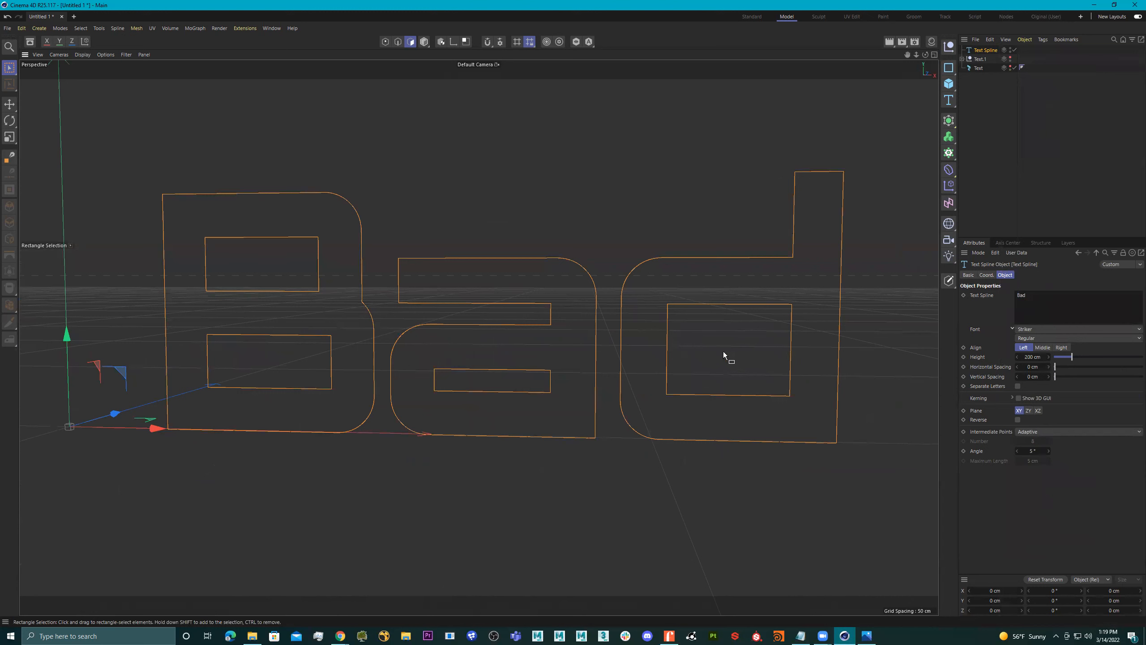
# Switch to a maximized front view framed on the text spline.
pyautogui.middleClick(594, 276)
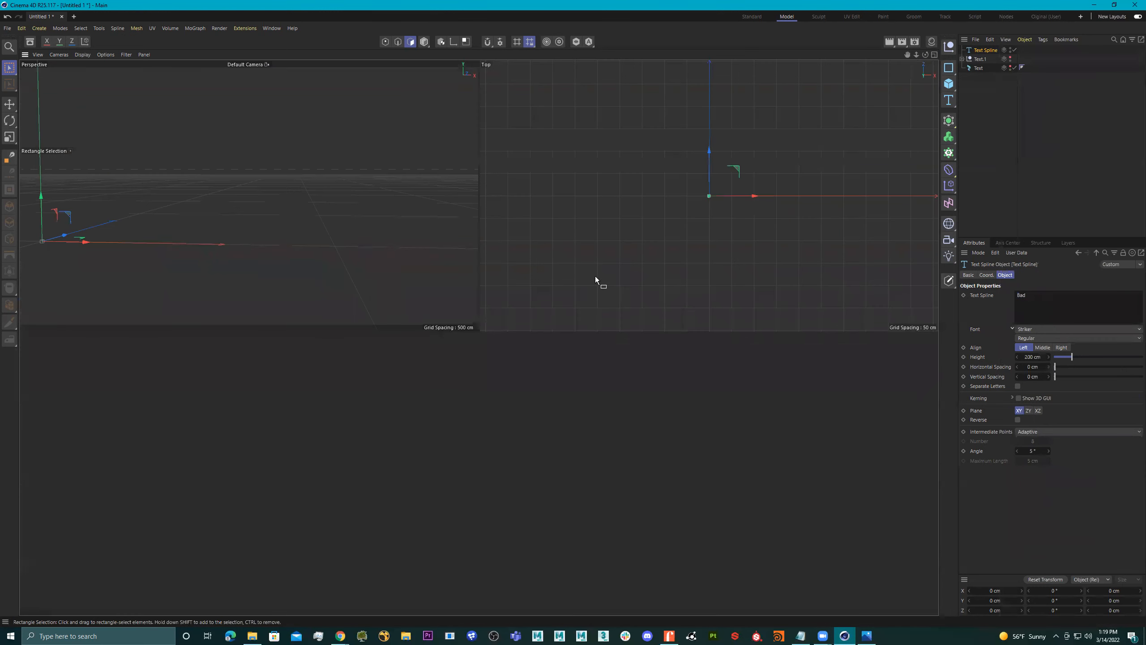
pyautogui.middleClick(781, 455)
pyautogui.keyDown('alt'); pyautogui.moveTo(660, 302); pyautogui.dragTo(516, 405, button='middle'); pyautogui.keyUp('alt')
pyautogui.keyDown('alt'); pyautogui.moveTo(455, 271); pyautogui.dragTo(478, 272, button='right'); pyautogui.keyUp('alt')
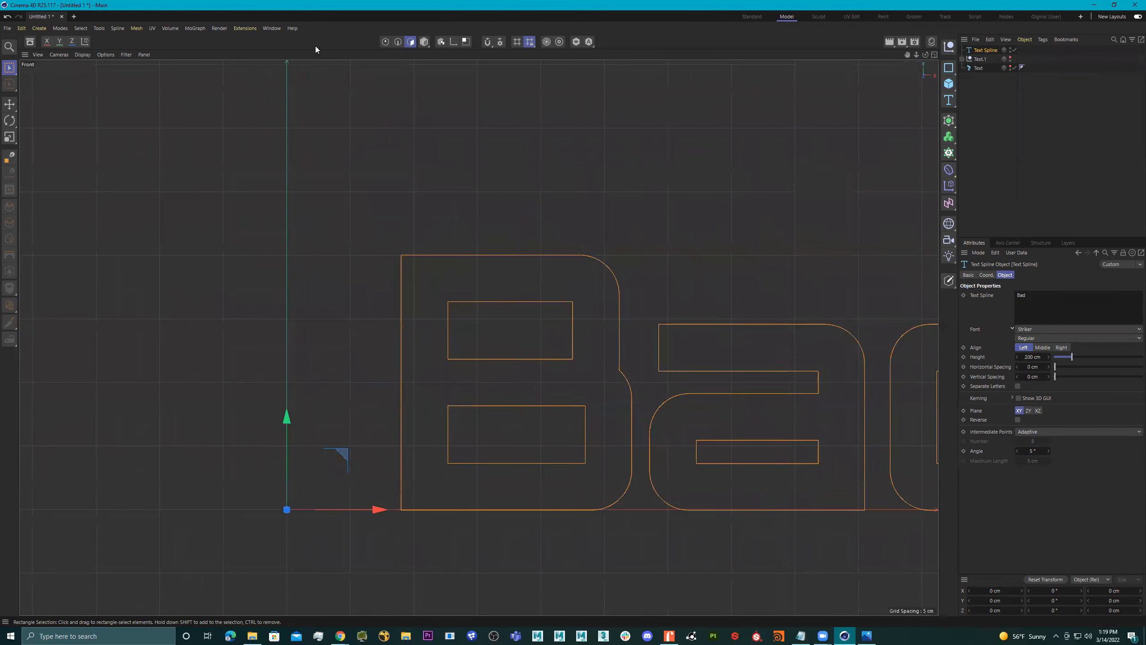
# Activate point mode and make the text spline editable.
pyautogui.click(386, 42)
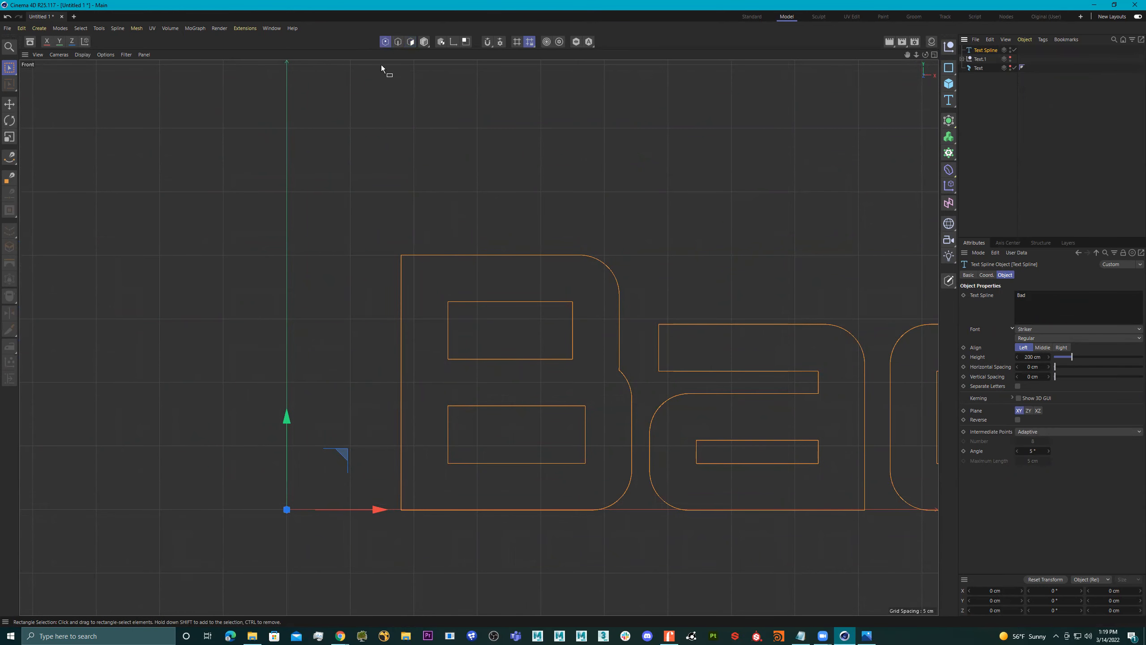
pyautogui.keyDown('alt'); pyautogui.moveTo(587, 276); pyautogui.dragTo(400, 246, button='middle'); pyautogui.keyUp('alt')
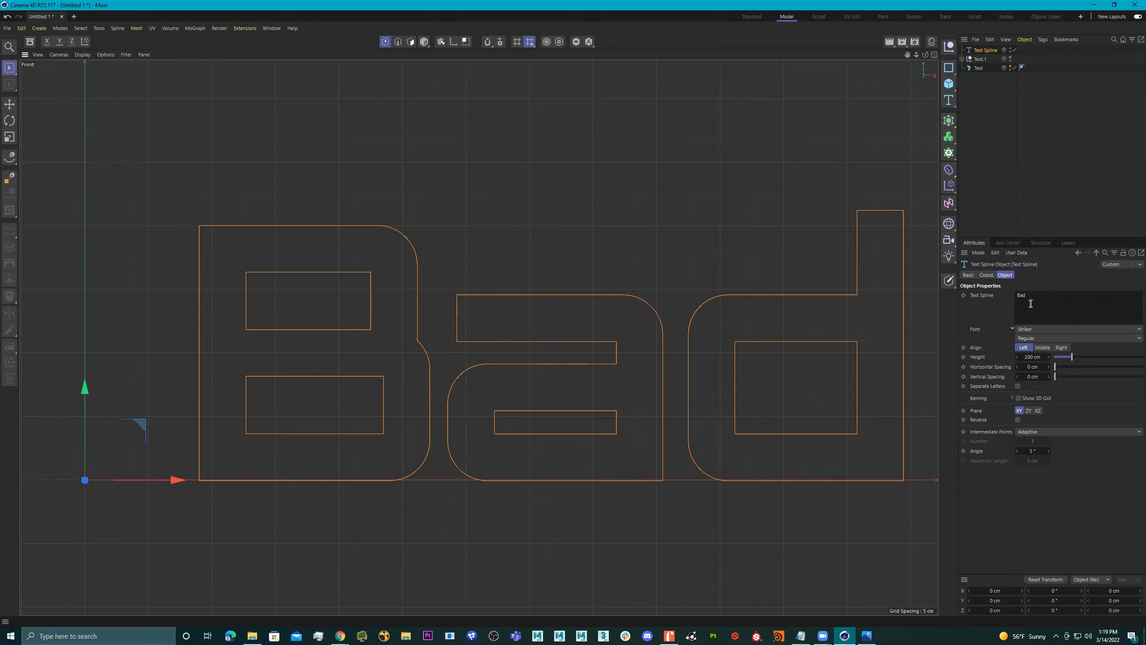
pyautogui.keyDown('alt'); pyautogui.moveTo(745, 294); pyautogui.dragTo(725, 294, button='middle'); pyautogui.keyUp('alt')
pyautogui.press('c')
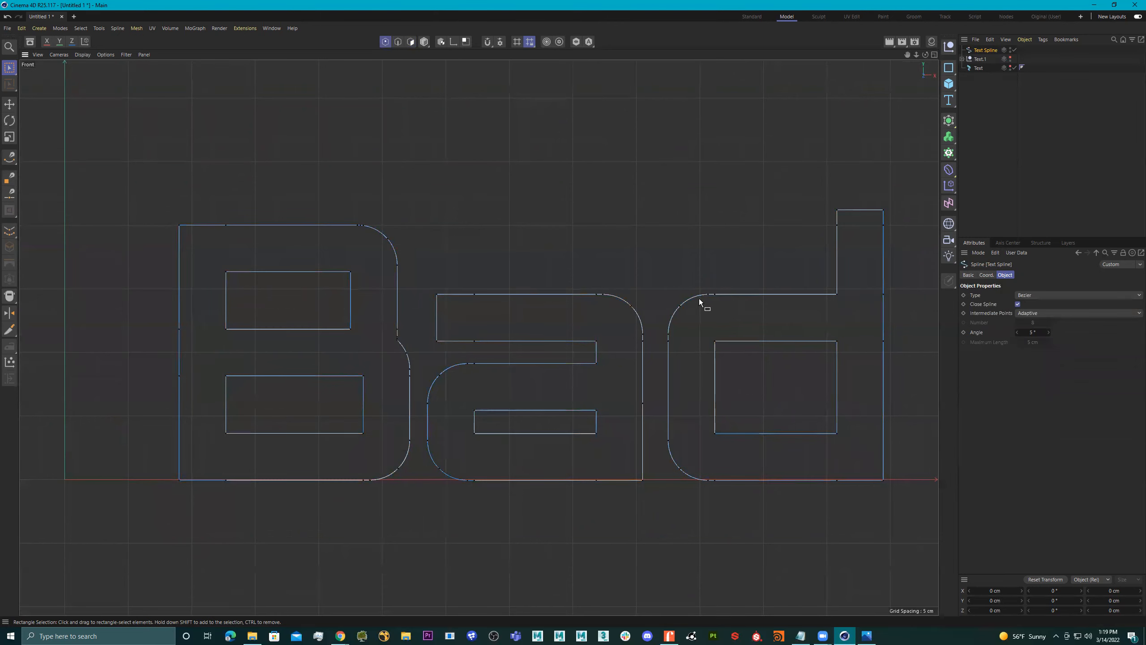
pyautogui.keyDown('alt'); pyautogui.moveTo(614, 328); pyautogui.dragTo(793, 352, button='middle'); pyautogui.keyUp('alt')
pyautogui.scroll(3, 386, 252)
pyautogui.scroll(-3, 510, 295)
pyautogui.scroll(3, 425, 276)
pyautogui.scroll(-4, 530, 294)
pyautogui.scroll(1, 457, 273)
pyautogui.scroll(1, 456, 274)
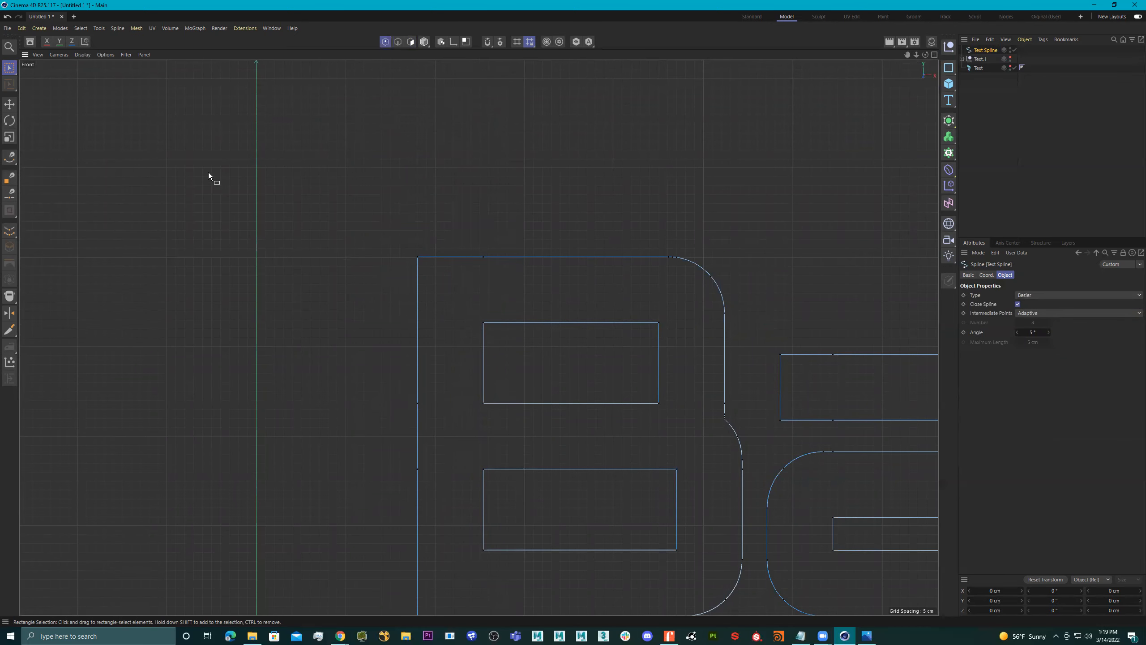
pyautogui.click(9, 159)
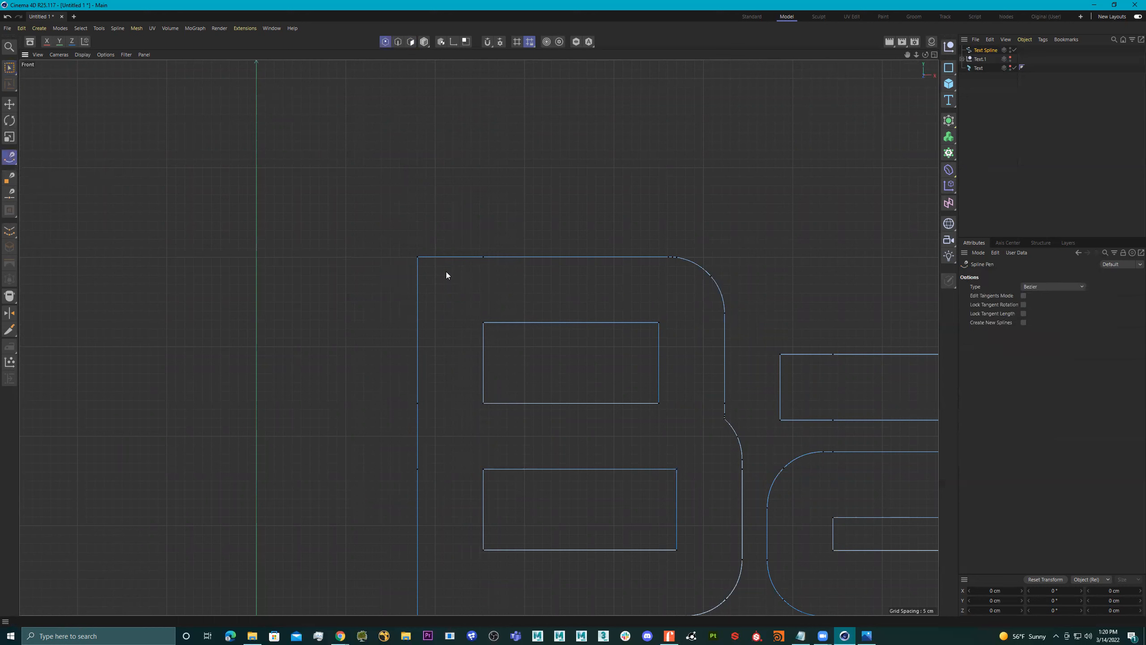
pyautogui.rightClick(416, 302)
pyautogui.click(10, 68)
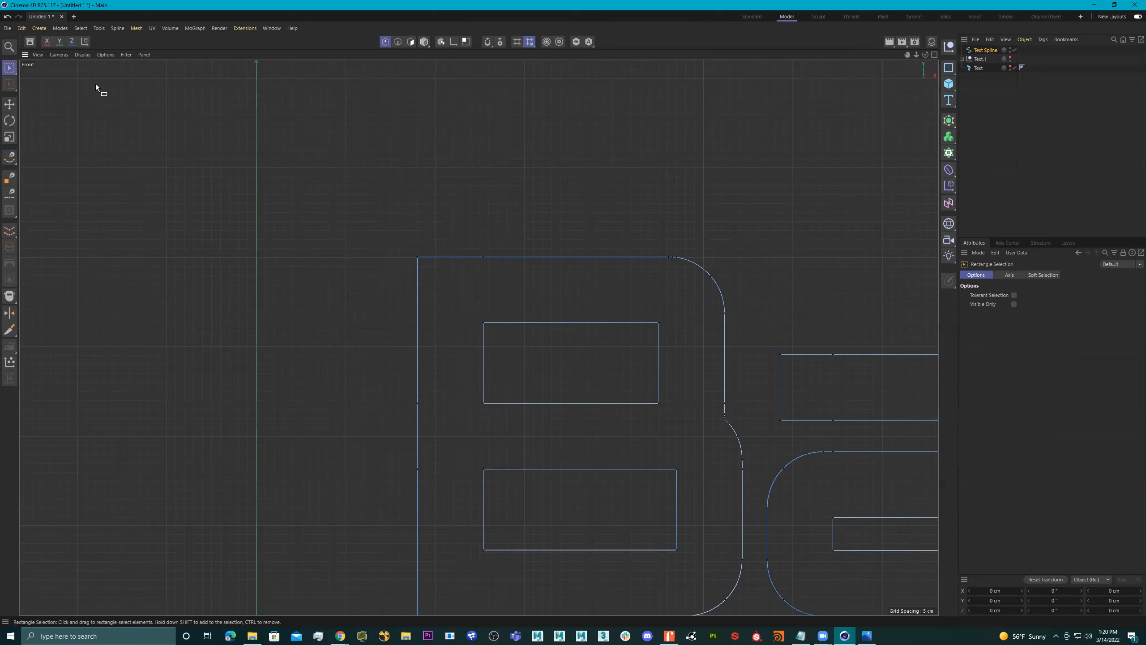
# Try moving the points at the B's upper-left corner and undo the changes.
pyautogui.moveTo(358, 222); pyautogui.dragTo(502, 257)
pyautogui.hotkey('ctrl', 'z')
pyautogui.moveTo(450, 211); pyautogui.dragTo(498, 190)
pyautogui.moveTo(541, 225); pyautogui.dragTo(455, 210)
pyautogui.keyDown('alt'); pyautogui.moveTo(493, 291); pyautogui.dragTo(444, 234, button='middle'); pyautogui.keyUp('alt')
pyautogui.hotkey('ctrl', 'z')
pyautogui.hotkey('ctrl', 'z')
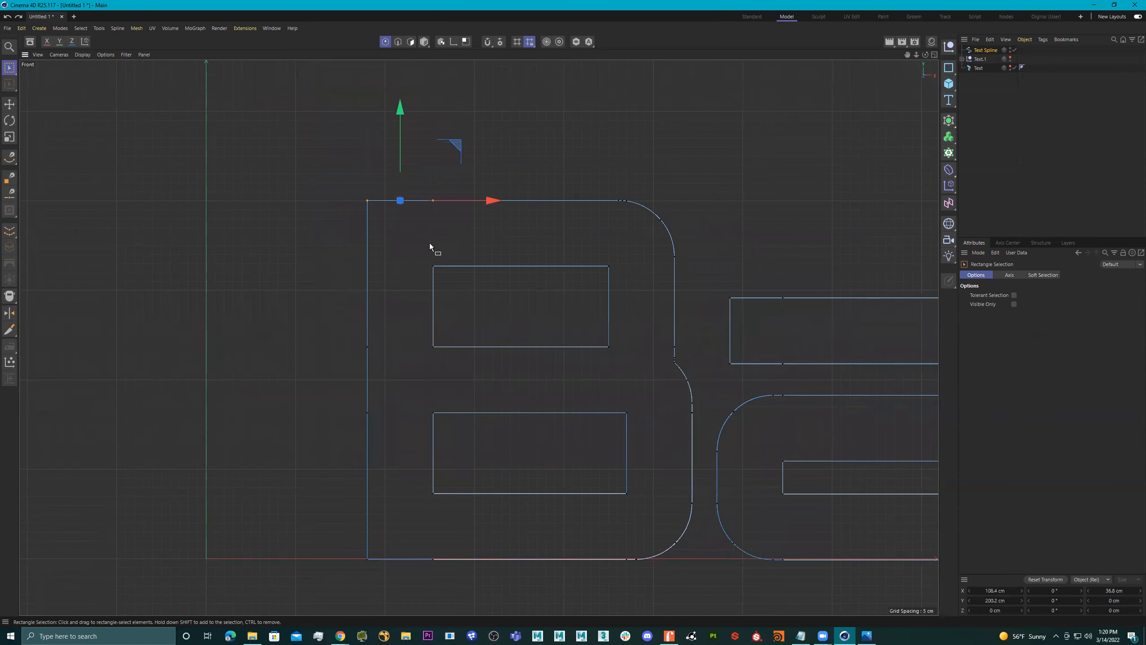
# Select all points on the B's left edge and move them outward to about X 63.7 cm.
pyautogui.keyDown('alt'); pyautogui.moveTo(471, 318); pyautogui.dragTo(480, 246, button='middle'); pyautogui.keyUp('alt')
pyautogui.moveTo(346, 469); pyautogui.dragTo(497, 528)
pyautogui.moveTo(278, 101); pyautogui.dragTo(407, 596)
pyautogui.moveTo(459, 309); pyautogui.dragTo(412, 308)
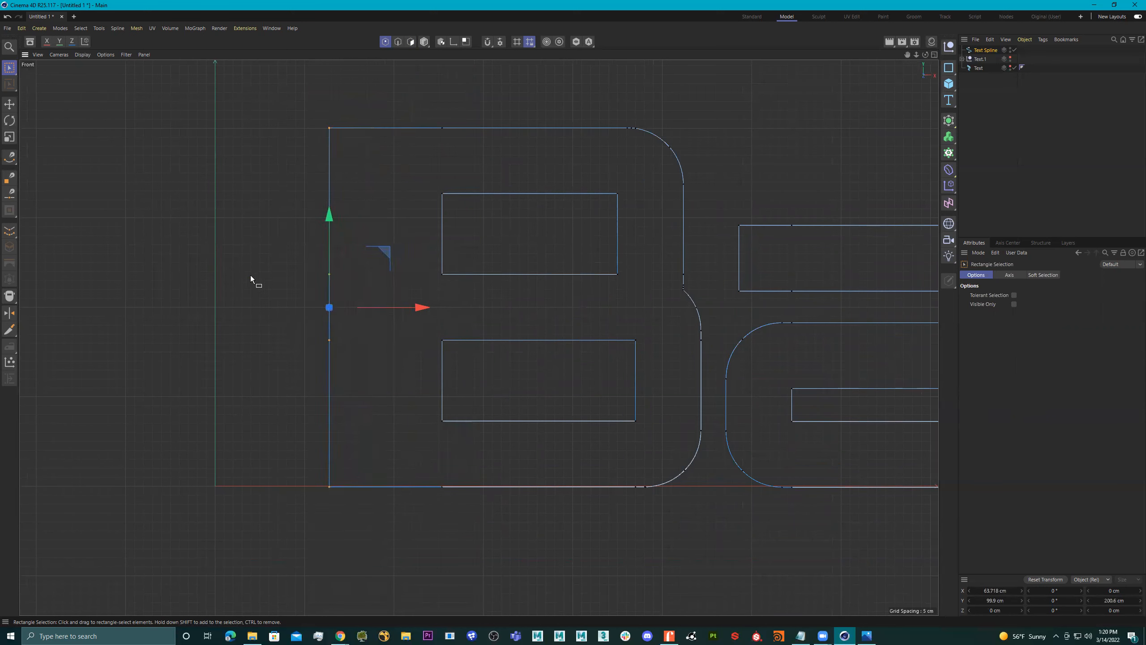
# Slant the B's left edge by moving its lower points progressively outward, the lower middle point to about X 33.7 cm.
pyautogui.keyDown('ctrl'); pyautogui.moveTo(314, 122); pyautogui.dragTo(385, 154); pyautogui.keyUp('ctrl')
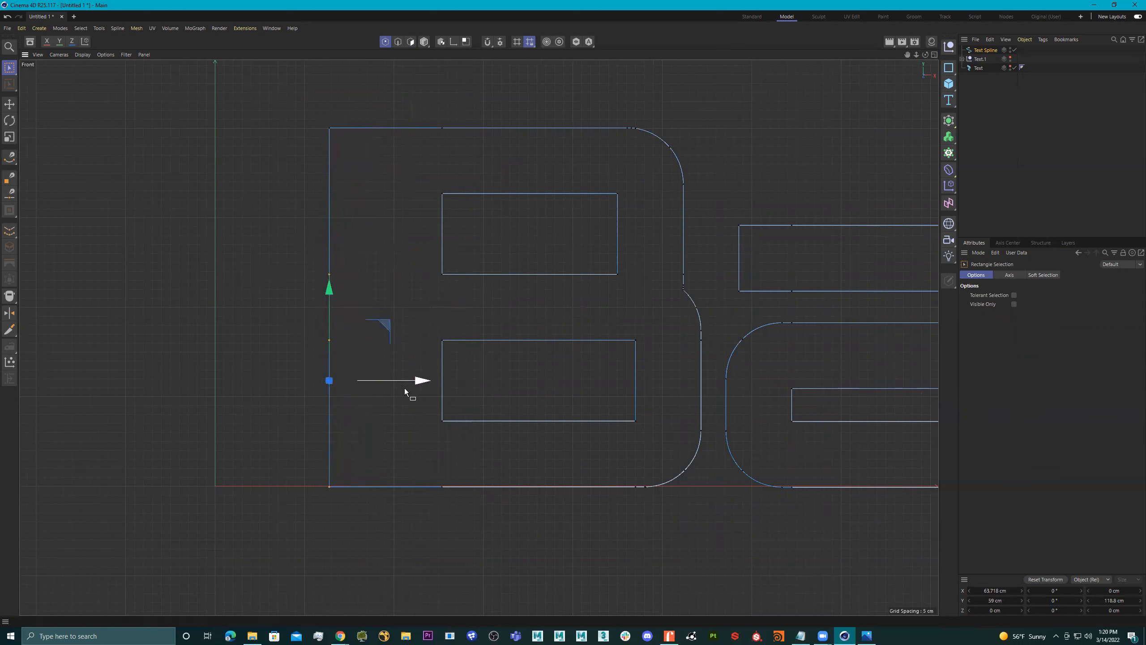
pyautogui.moveTo(414, 380); pyautogui.dragTo(363, 416)
pyautogui.keyDown('ctrl'); pyautogui.moveTo(336, 317); pyautogui.dragTo(191, 367); pyautogui.keyUp('ctrl')
pyautogui.moveTo(353, 486); pyautogui.dragTo(311, 492)
pyautogui.moveTo(312, 319); pyautogui.dragTo(246, 371)
pyautogui.moveTo(369, 349); pyautogui.dragTo(358, 347)
# Select all points on the d's right edge and move them outward to about X 652.5 cm.
pyautogui.scroll(-5, 452, 332)
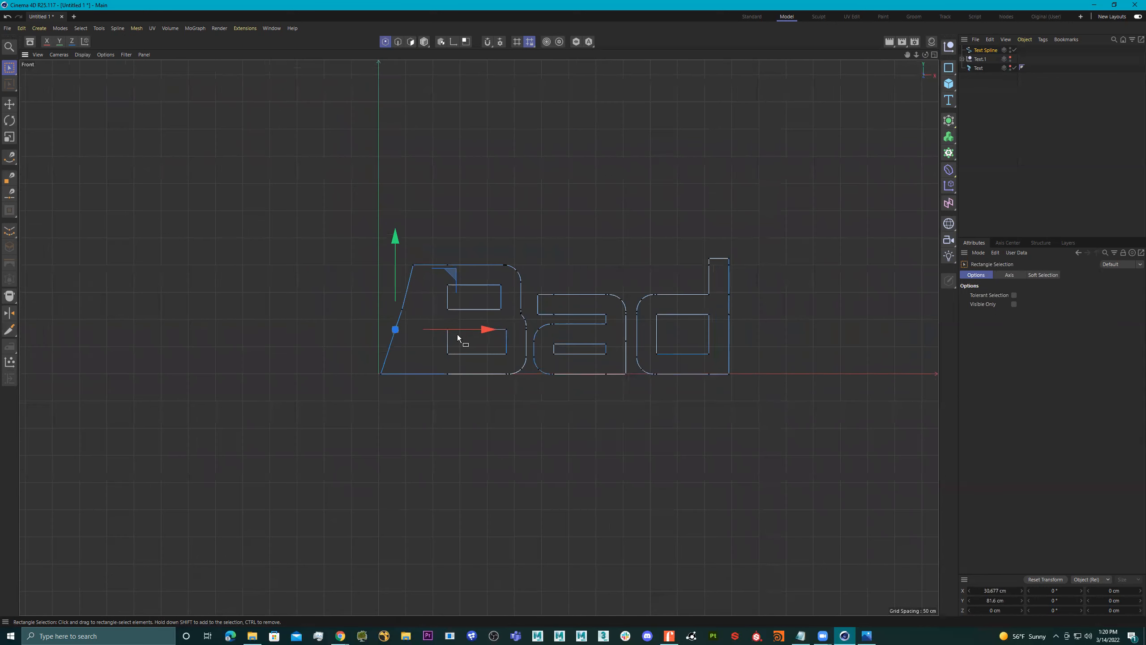
pyautogui.scroll(6, 434, 343)
pyautogui.keyDown('alt'); pyautogui.moveTo(335, 341); pyautogui.dragTo(248, 341, button='middle'); pyautogui.keyUp('alt')
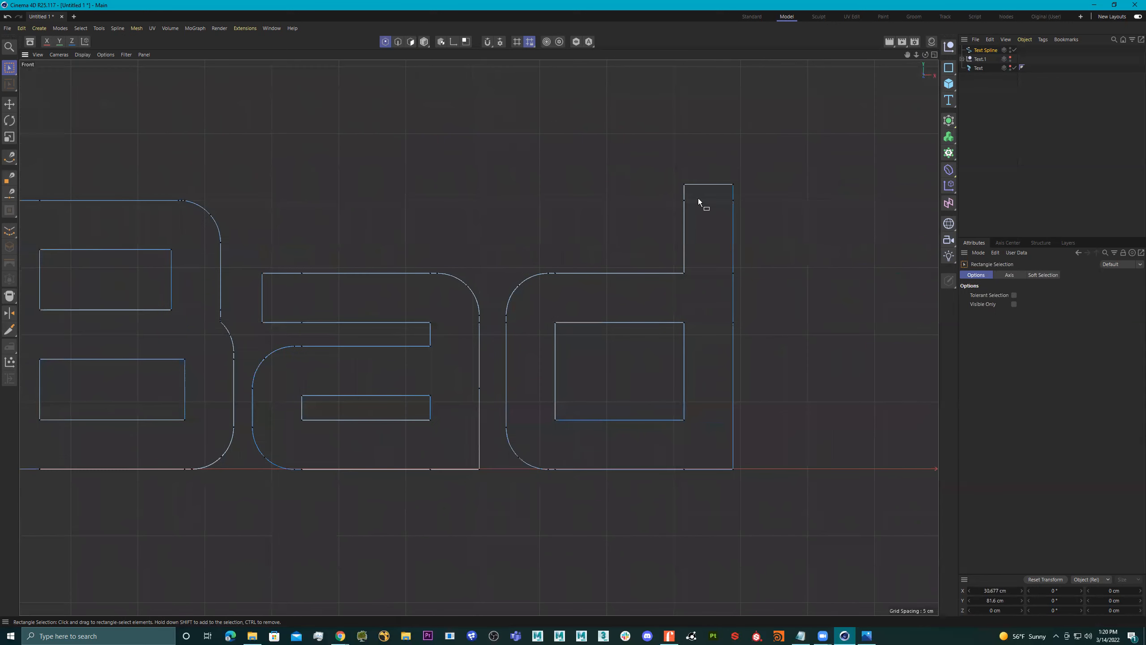
pyautogui.moveTo(797, 118); pyautogui.dragTo(699, 520)
pyautogui.scroll(-5, 692, 362)
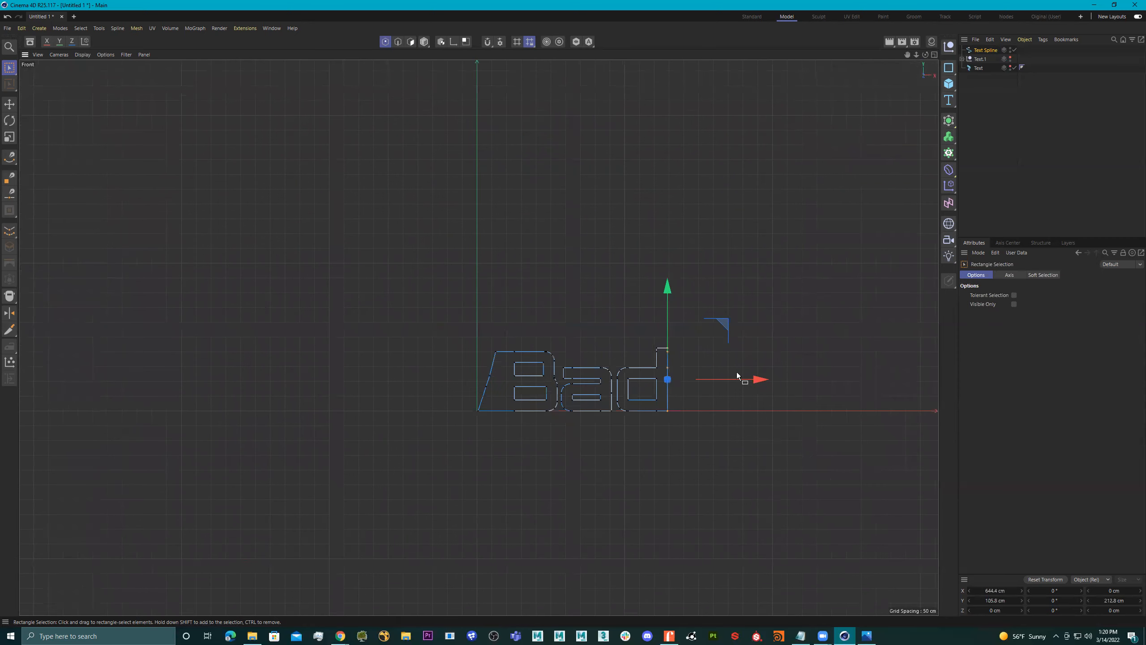
pyautogui.scroll(5, 690, 382)
pyautogui.moveTo(721, 379); pyautogui.dragTo(730, 383)
# Flare the d's right side by shifting its lower points outward, the bottom corner to about X 734 cm.
pyautogui.moveTo(650, 220); pyautogui.dragTo(603, 266)
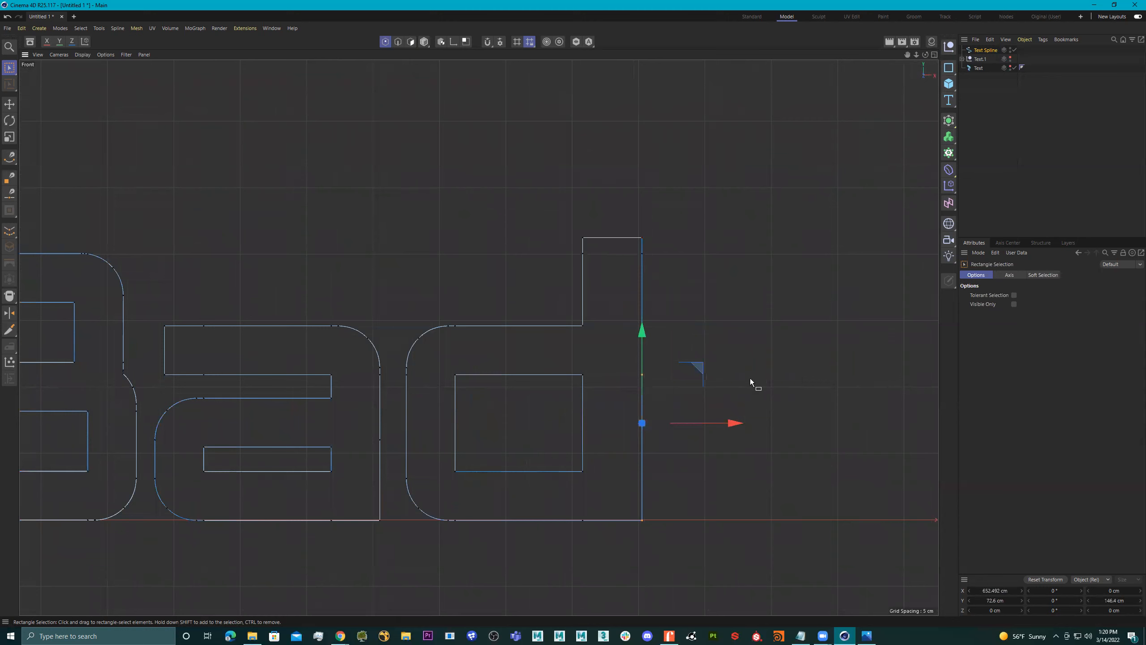
pyautogui.moveTo(727, 423); pyautogui.dragTo(761, 425)
pyautogui.moveTo(717, 371); pyautogui.dragTo(645, 394)
pyautogui.moveTo(753, 517); pyautogui.dragTo(848, 526)
# Select the points at the top of the d's stem and move them upward to lengthen it.
pyautogui.scroll(-6, 601, 414)
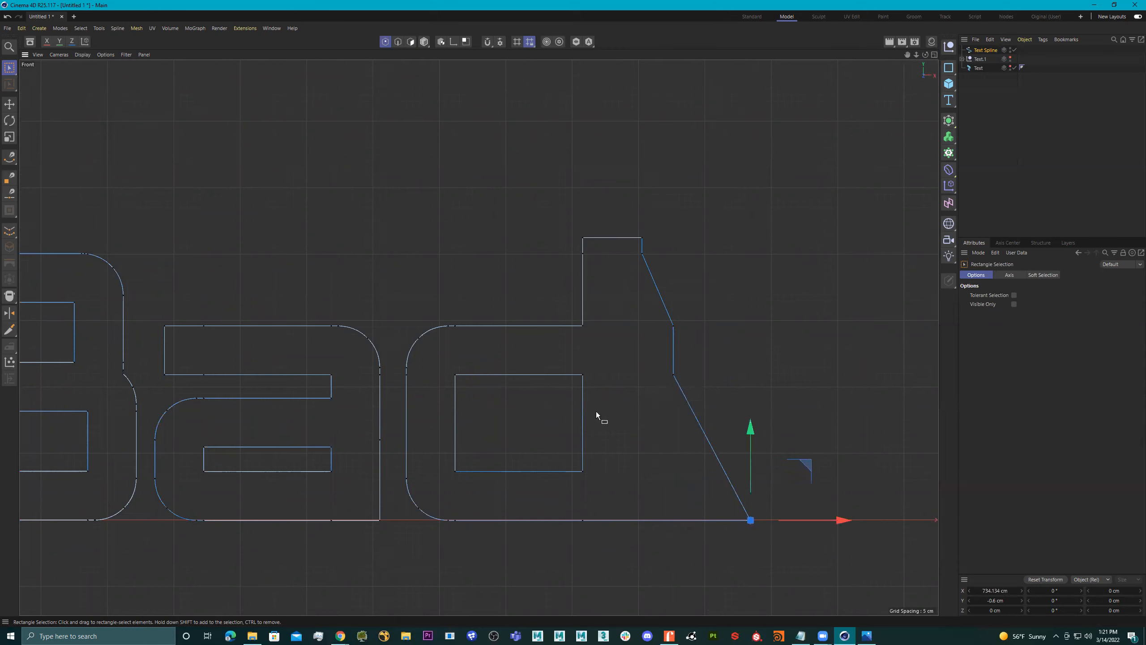
pyautogui.moveTo(684, 311); pyautogui.dragTo(791, 354)
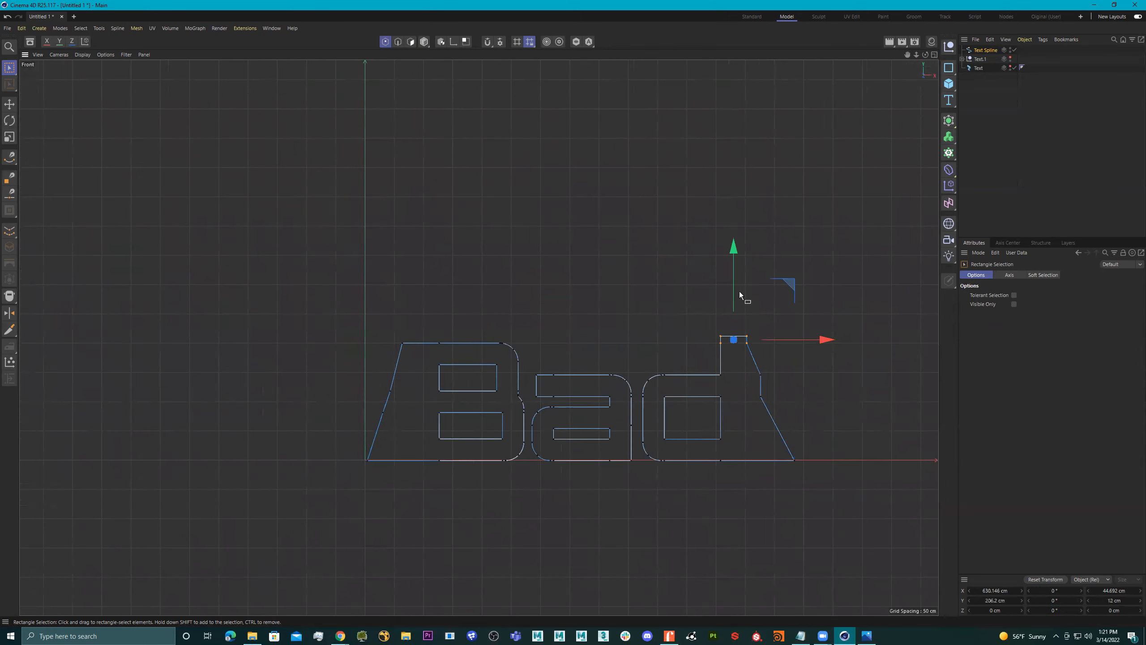
pyautogui.moveTo(730, 275); pyautogui.dragTo(729, 233)
# Move the a's upper-left corner point outward to about X 281.8 cm.
pyautogui.scroll(5, 632, 368)
pyautogui.moveTo(546, 388); pyautogui.dragTo(490, 354)
pyautogui.moveTo(593, 375); pyautogui.dragTo(572, 374)
# Add a point to the upper part of the B's slanted left edge with the Spline Pen and slide it slightly down.
pyautogui.keyDown('alt'); pyautogui.moveTo(512, 349); pyautogui.dragTo(704, 301, button='middle'); pyautogui.keyUp('alt')
pyautogui.keyDown('alt'); pyautogui.moveTo(272, 289); pyautogui.dragTo(516, 374, button='middle'); pyautogui.keyUp('alt')
pyautogui.keyDown('alt'); pyautogui.moveTo(445, 364); pyautogui.dragTo(481, 364, button='right'); pyautogui.keyUp('alt')
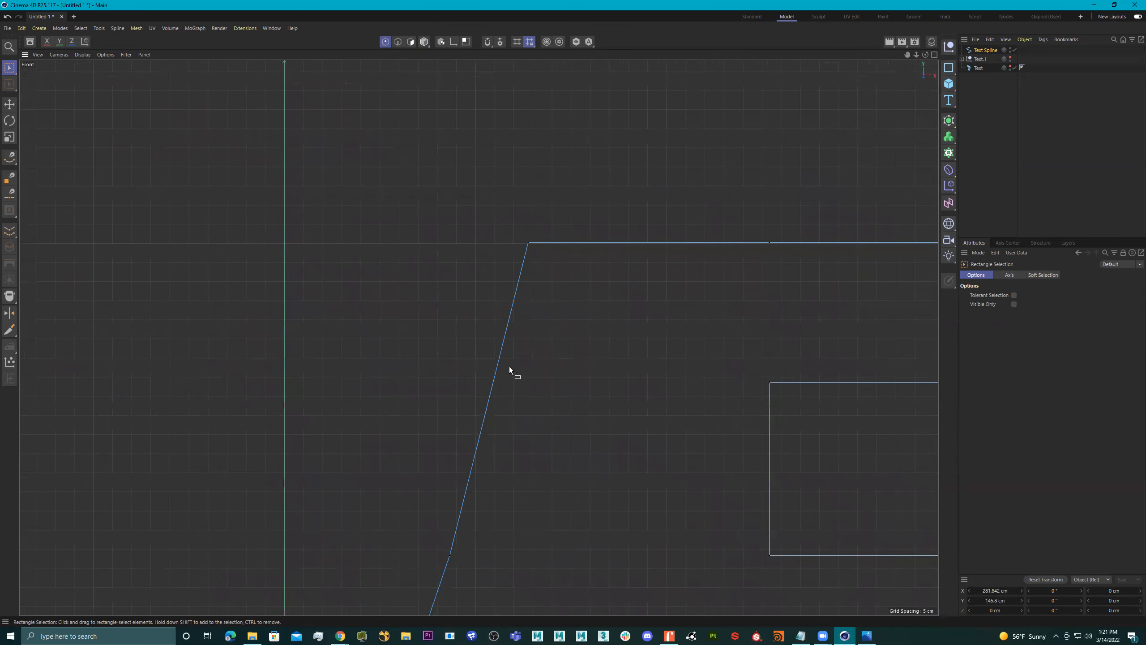
pyautogui.rightClick(498, 362)
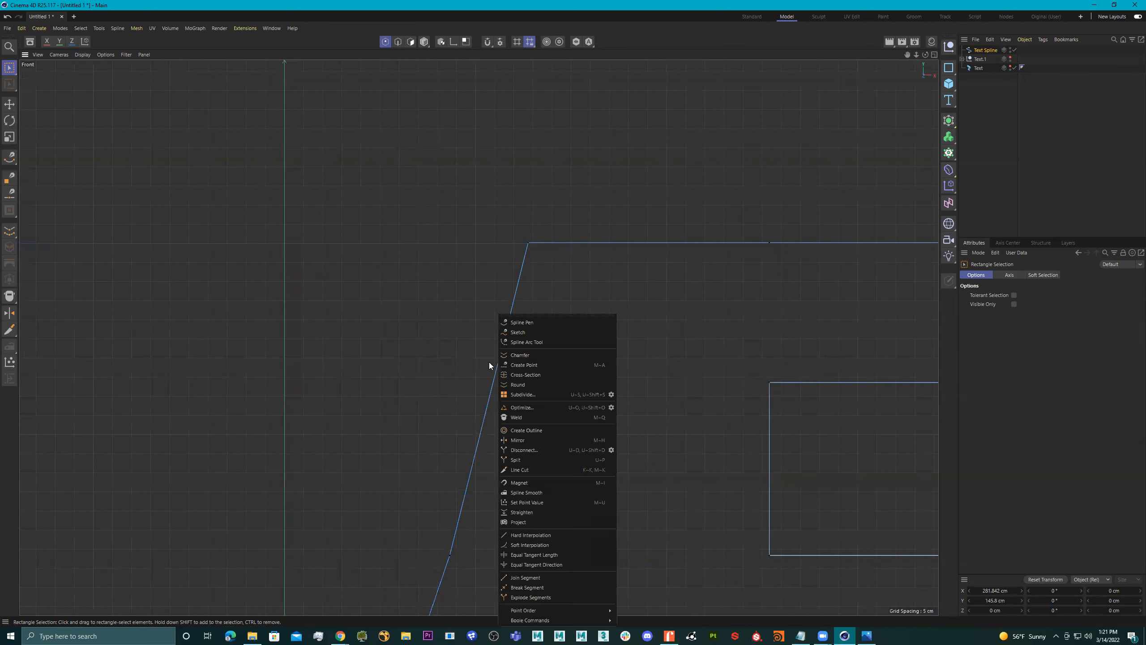
pyautogui.click(486, 370)
pyautogui.click(9, 157)
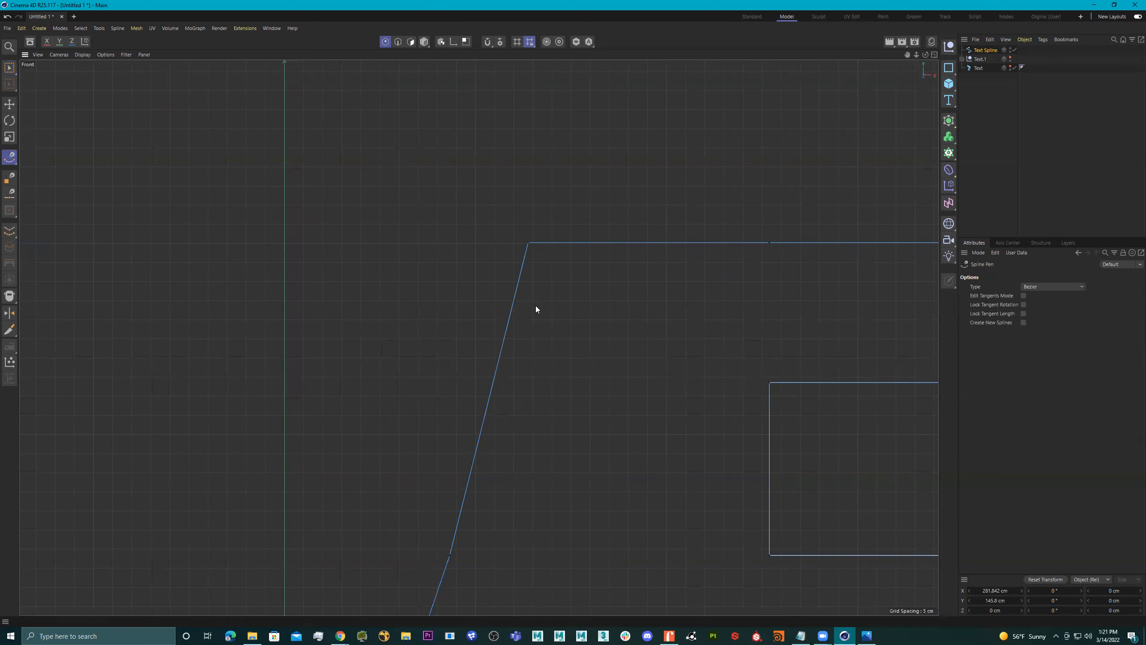
pyautogui.rightClick(500, 347)
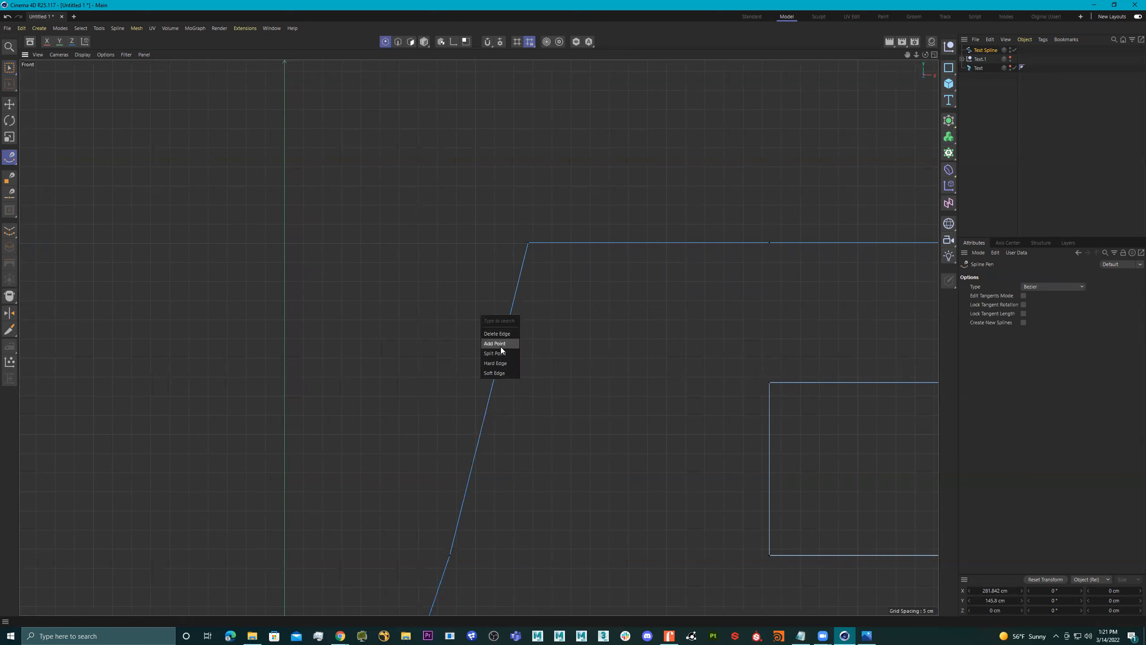
pyautogui.click(495, 343)
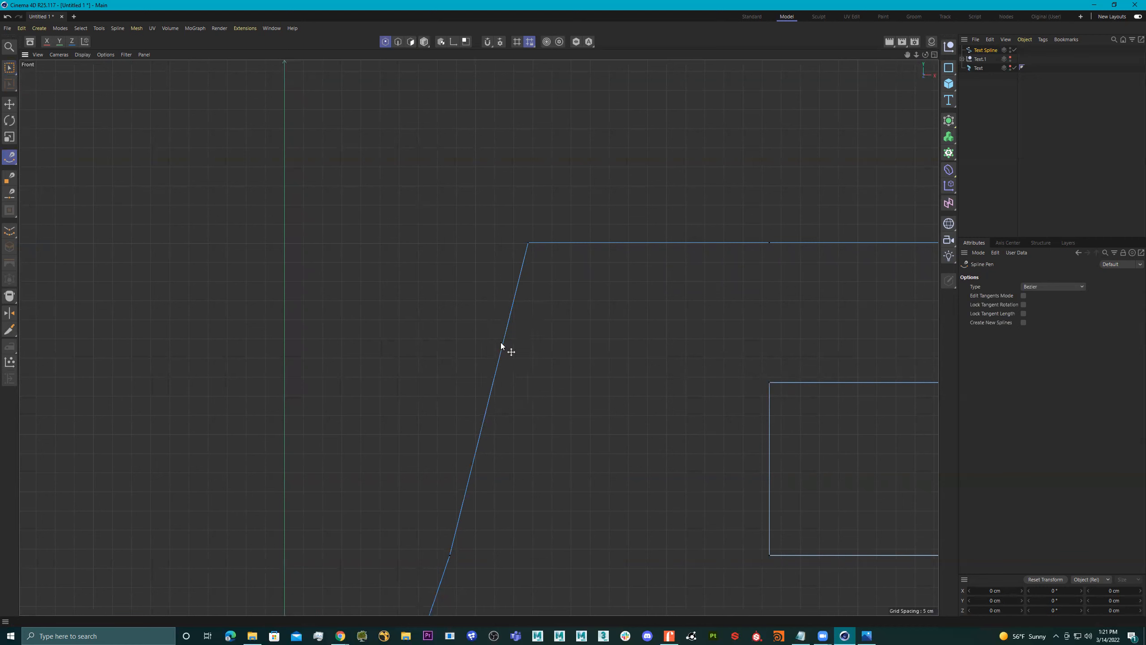
pyautogui.moveTo(502, 348); pyautogui.dragTo(496, 375)
# Try to select the upper segment of the B's slanted left side in edge mode and move it.
pyautogui.click(398, 41)
pyautogui.click(502, 348)
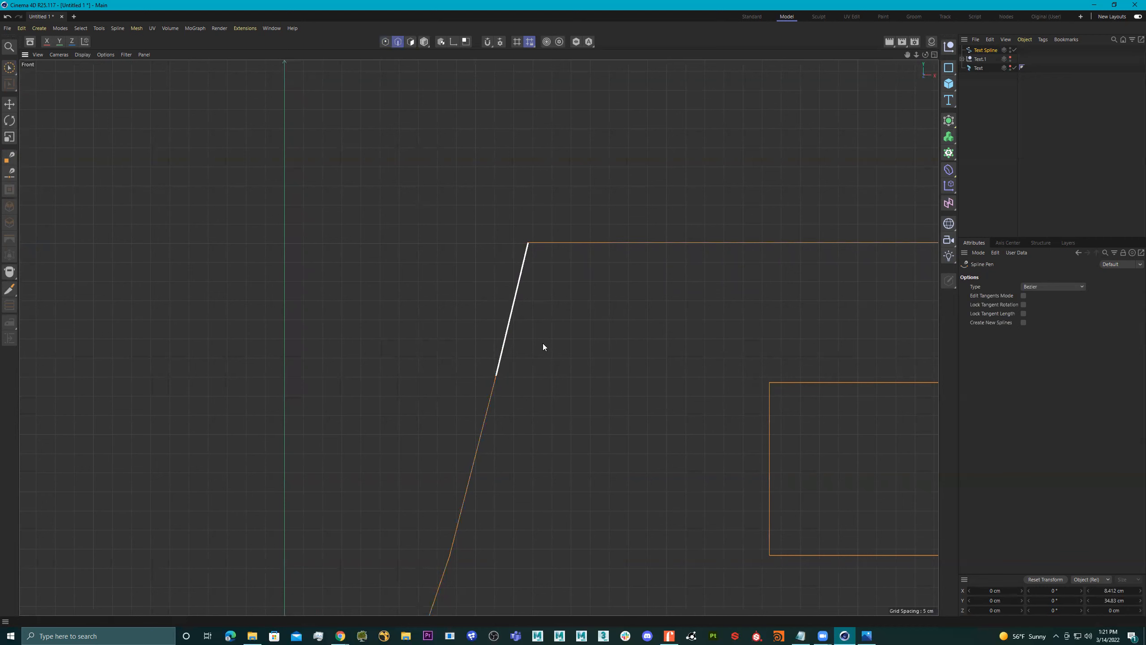
pyautogui.press('e')
pyautogui.click(505, 334)
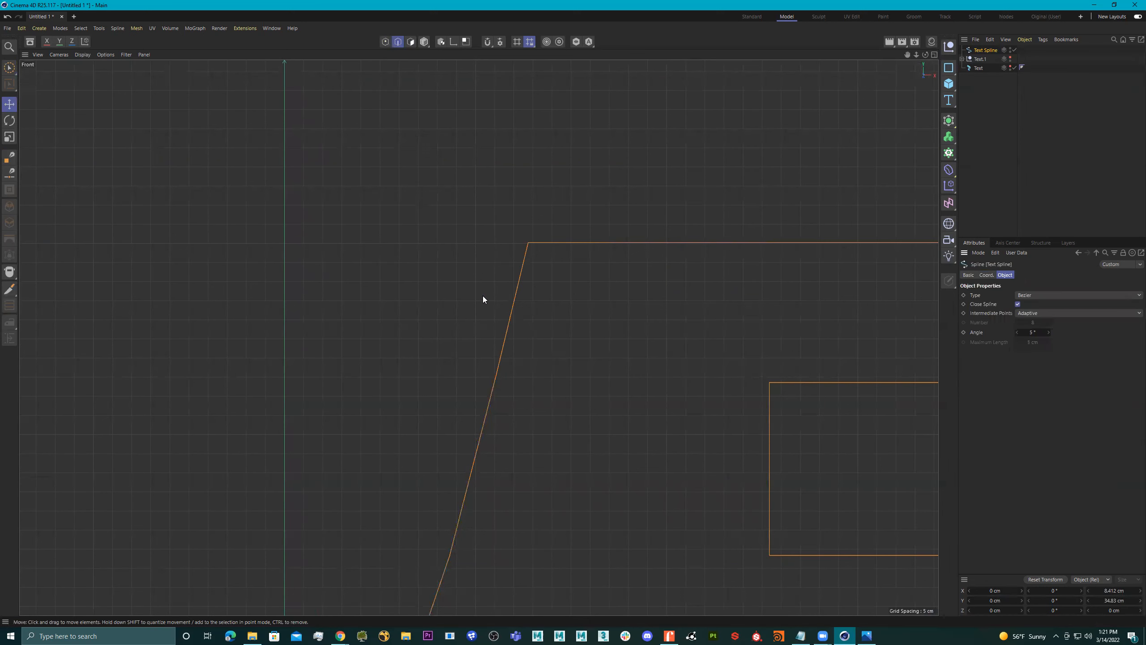
pyautogui.click(10, 68)
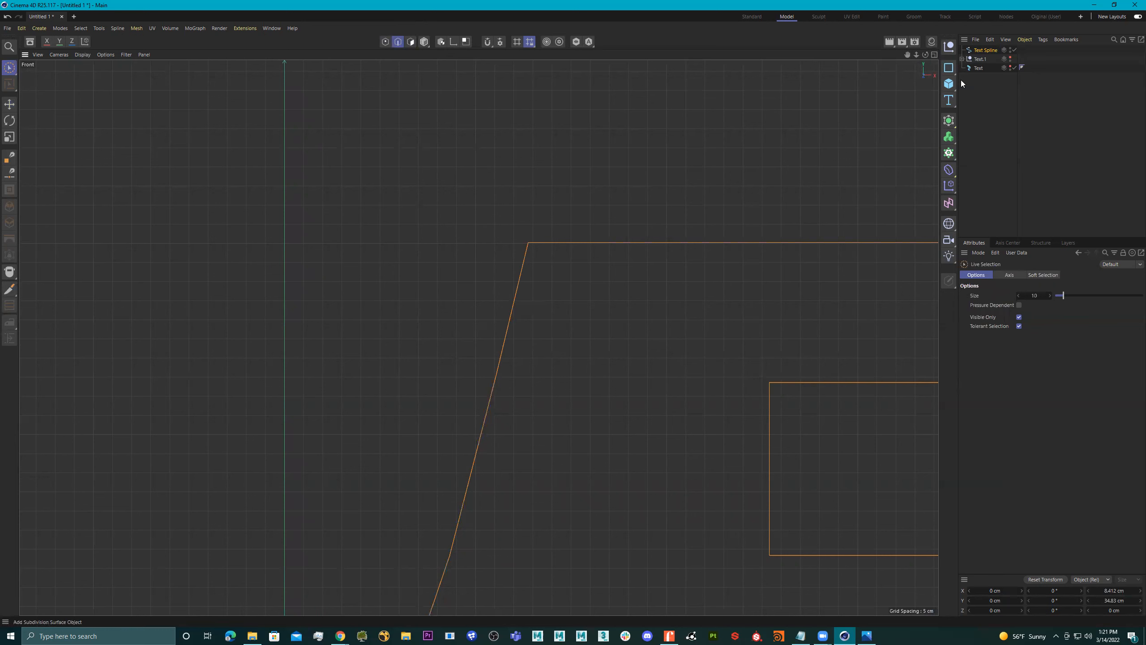
pyautogui.click(984, 50)
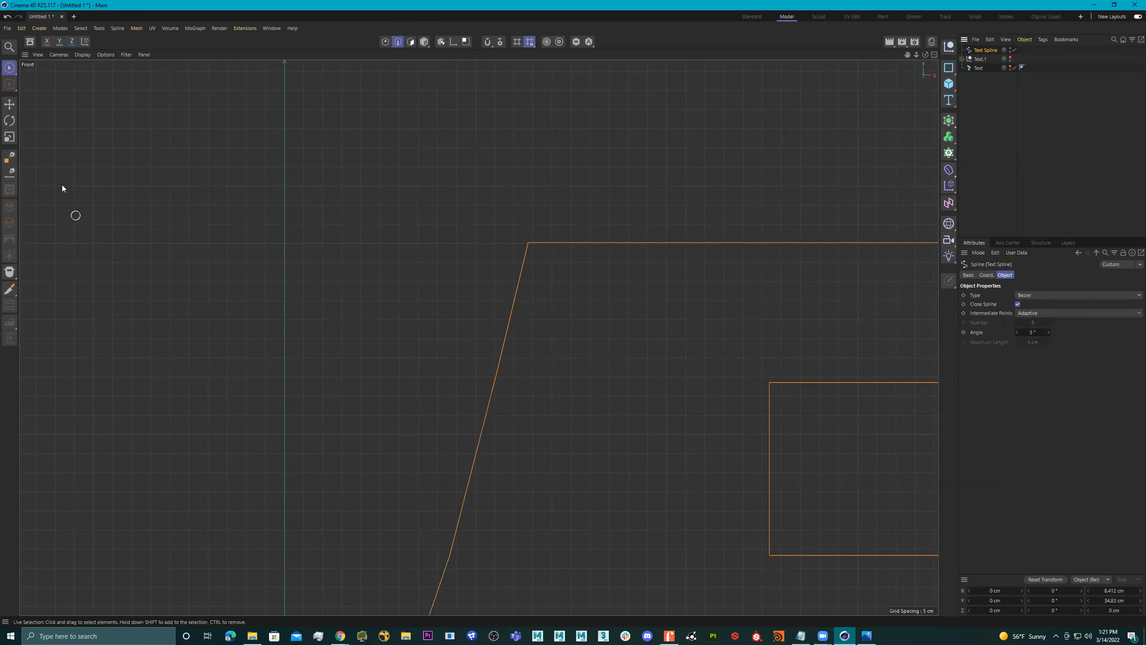
pyautogui.click(424, 42)
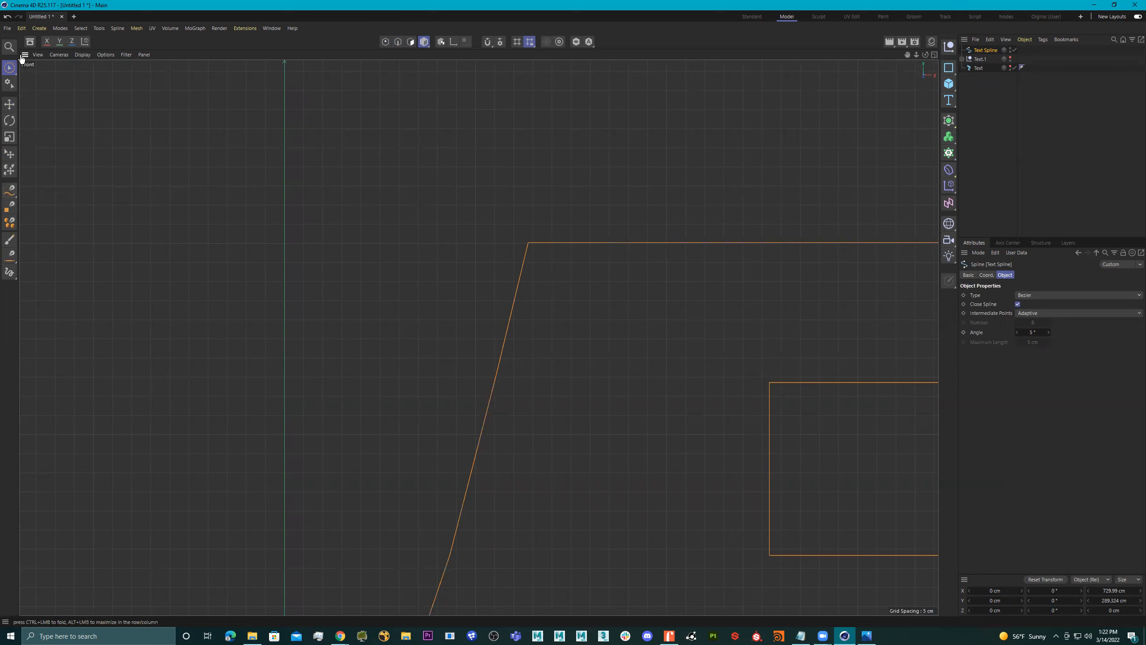
# Try to pick the B's upper-left segment with Live Selection, alternating between point and edge modes.
pyautogui.click(9, 67)
pyautogui.scroll(-5, 812, 281)
pyautogui.keyDown('alt'); pyautogui.moveTo(696, 276); pyautogui.dragTo(534, 262, button='middle'); pyautogui.keyUp('alt')
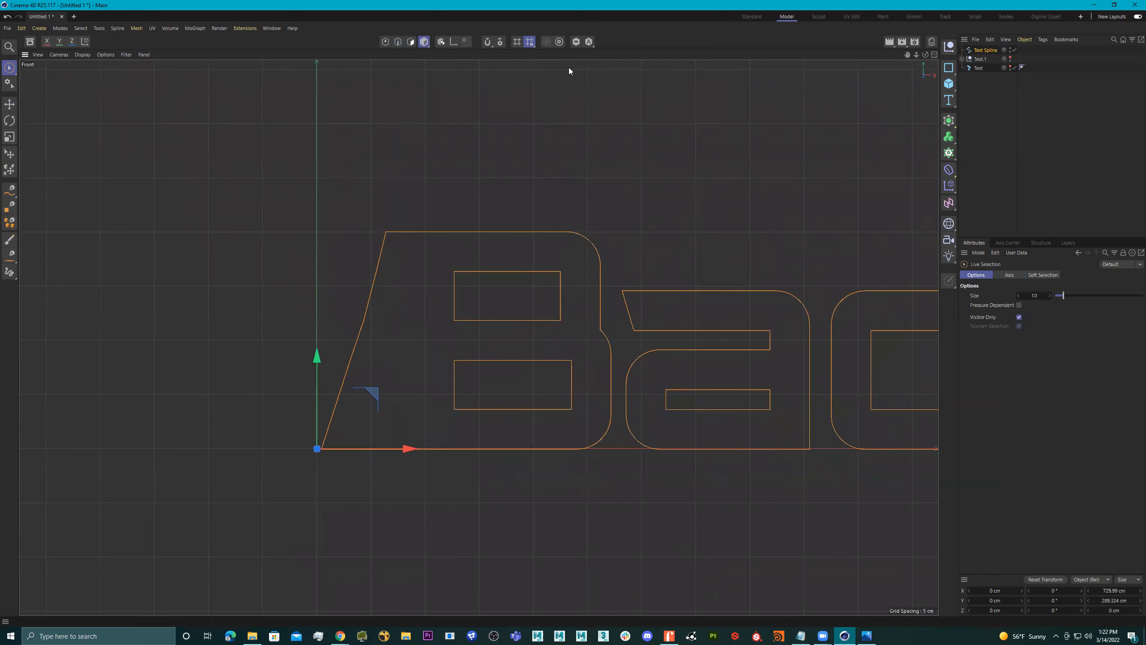
pyautogui.click(386, 42)
pyautogui.scroll(5, 379, 239)
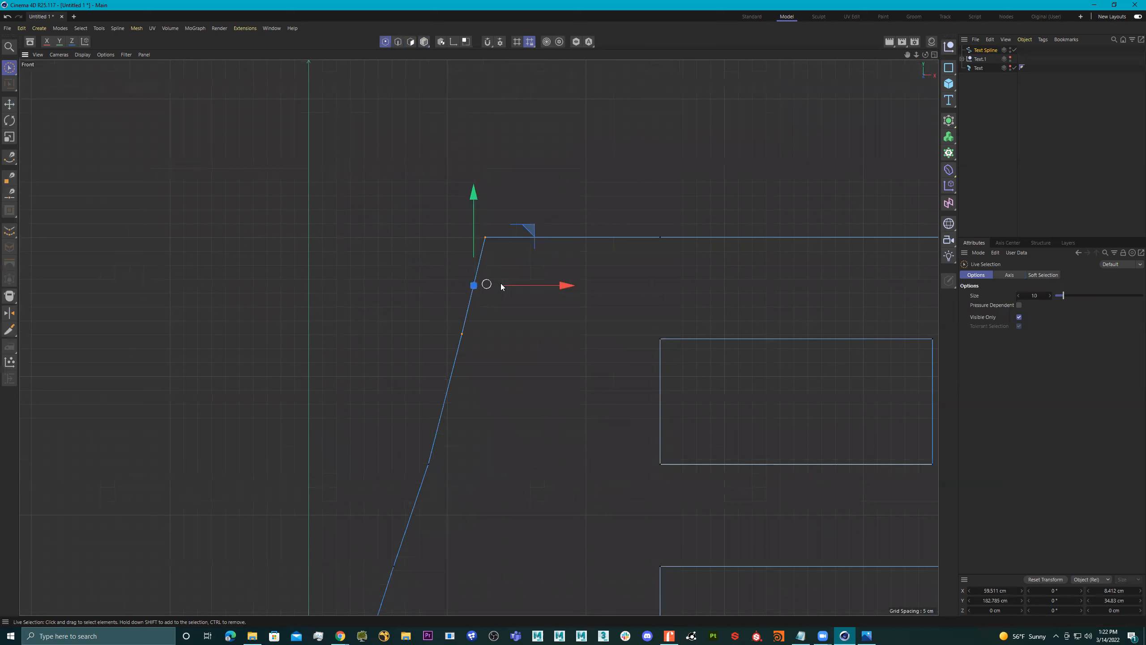
pyautogui.click(397, 42)
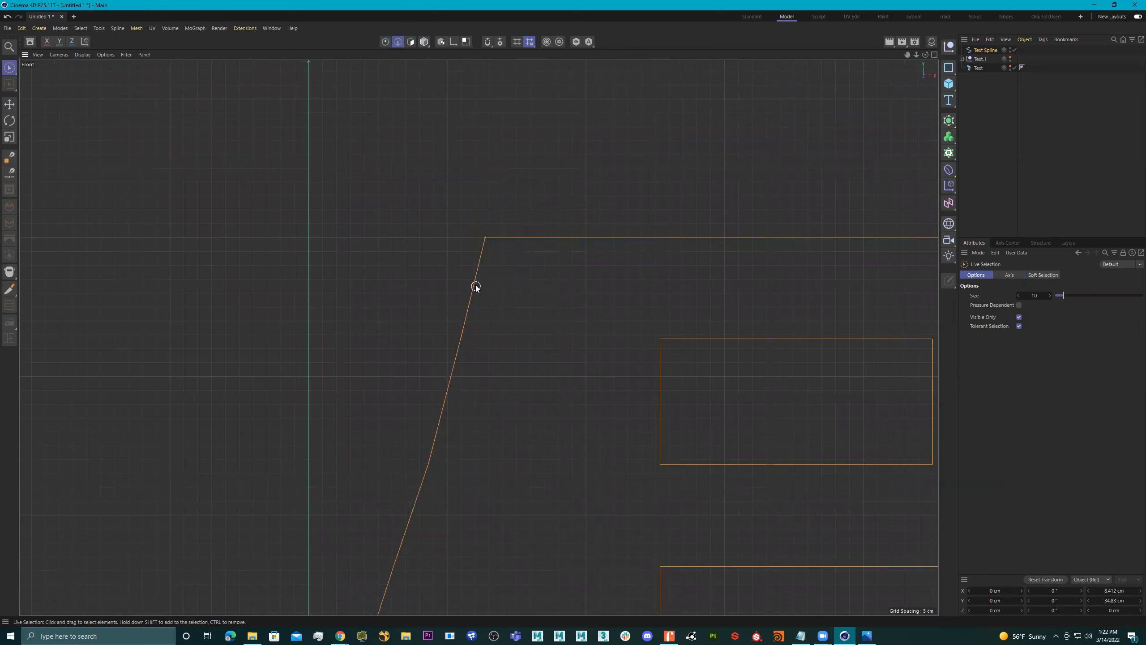
pyautogui.click(386, 42)
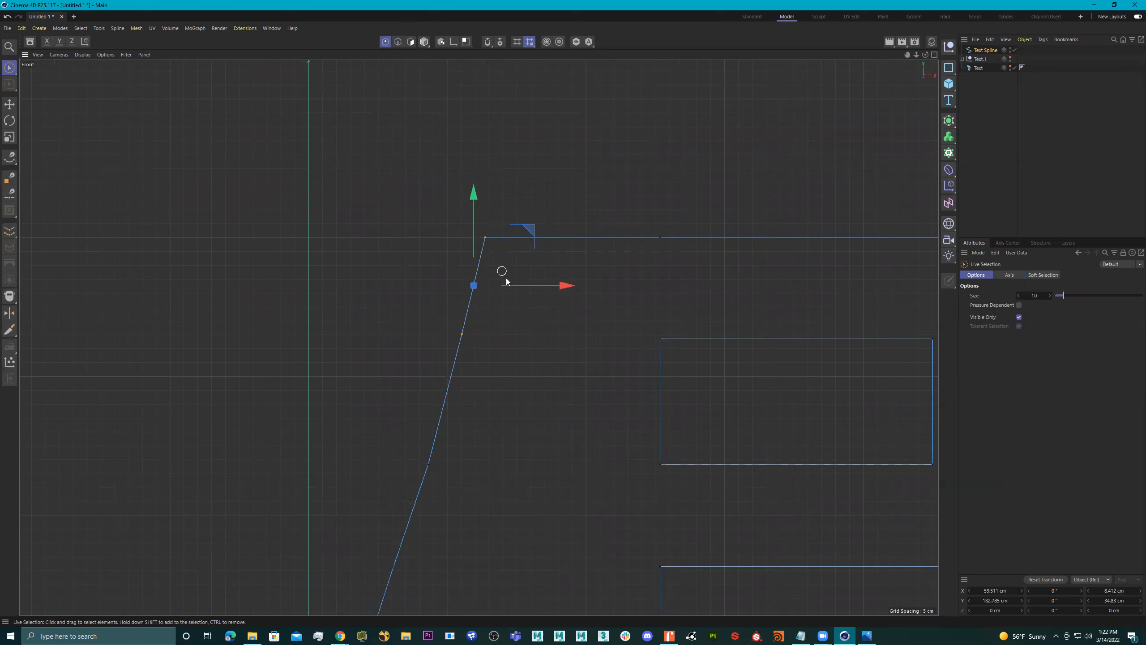
pyautogui.scroll(3, 454, 313)
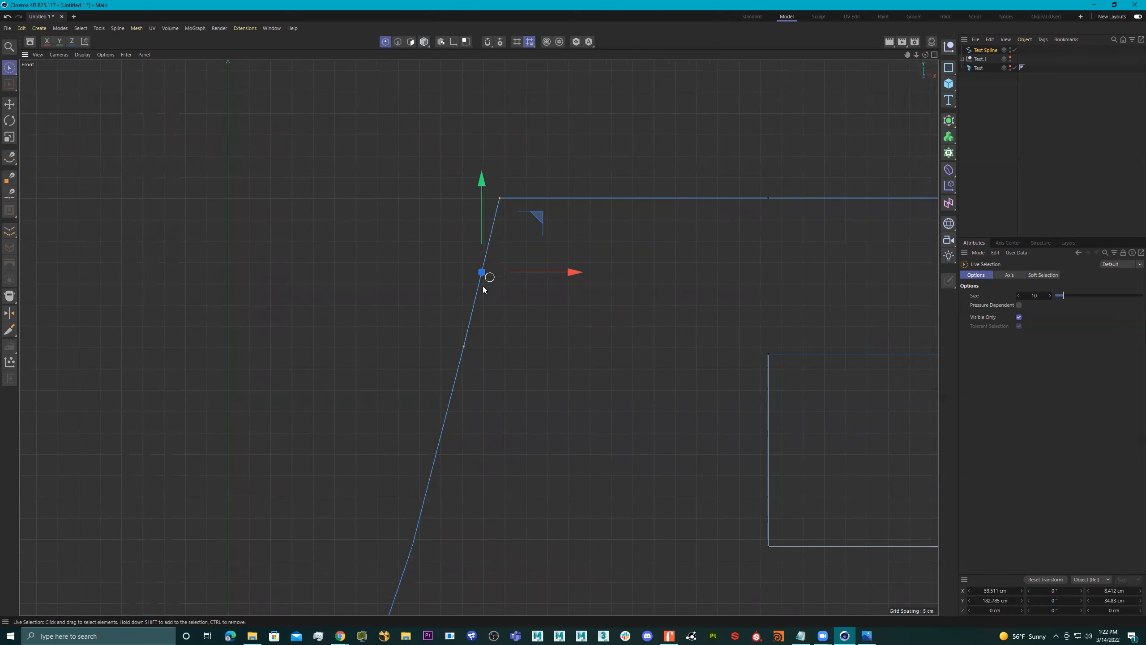
# Add two points to the B's slanted left side with the Spline Pen, one just below the upper corner and one just below the existing middle point.
pyautogui.click(9, 157)
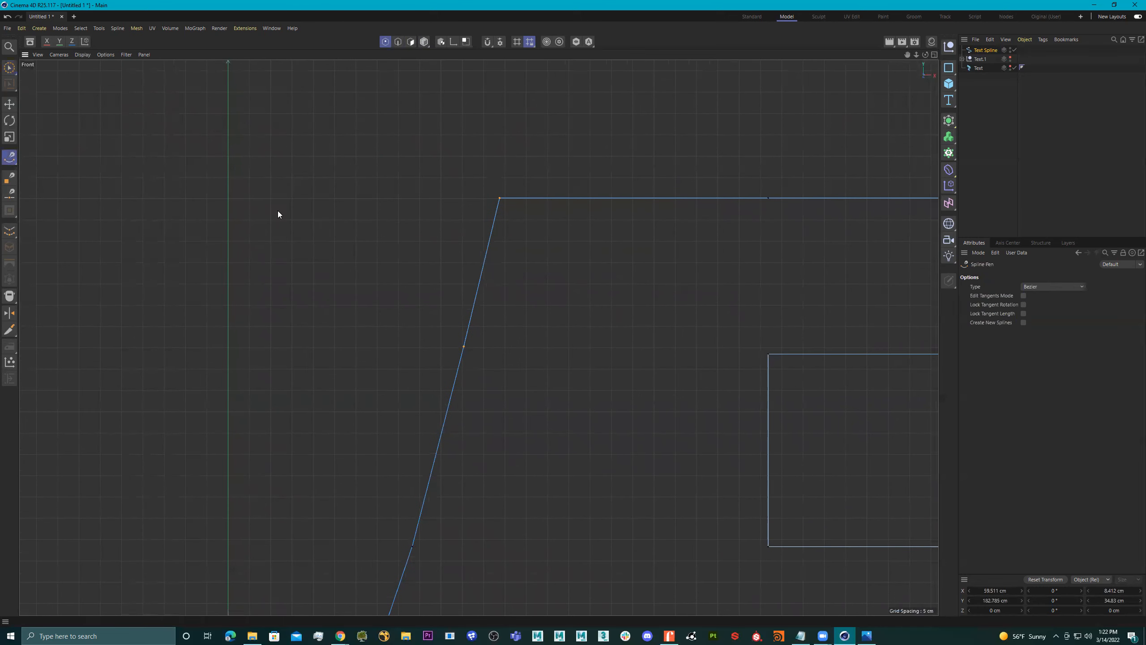
pyautogui.rightClick(498, 202)
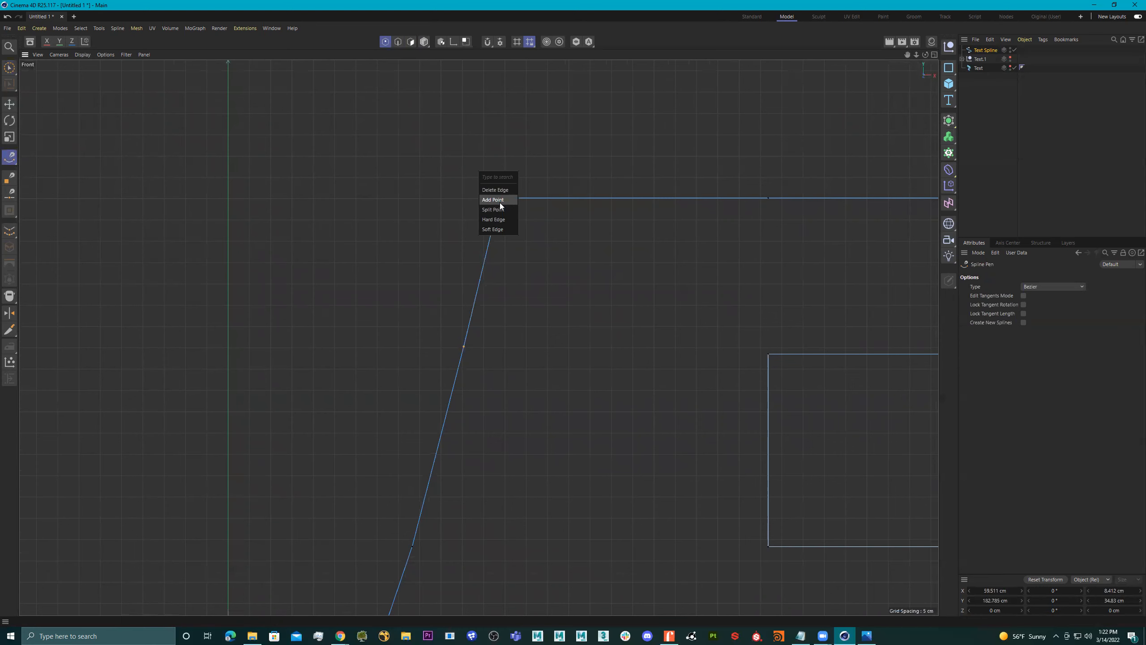
pyautogui.click(499, 202)
pyautogui.click(499, 203)
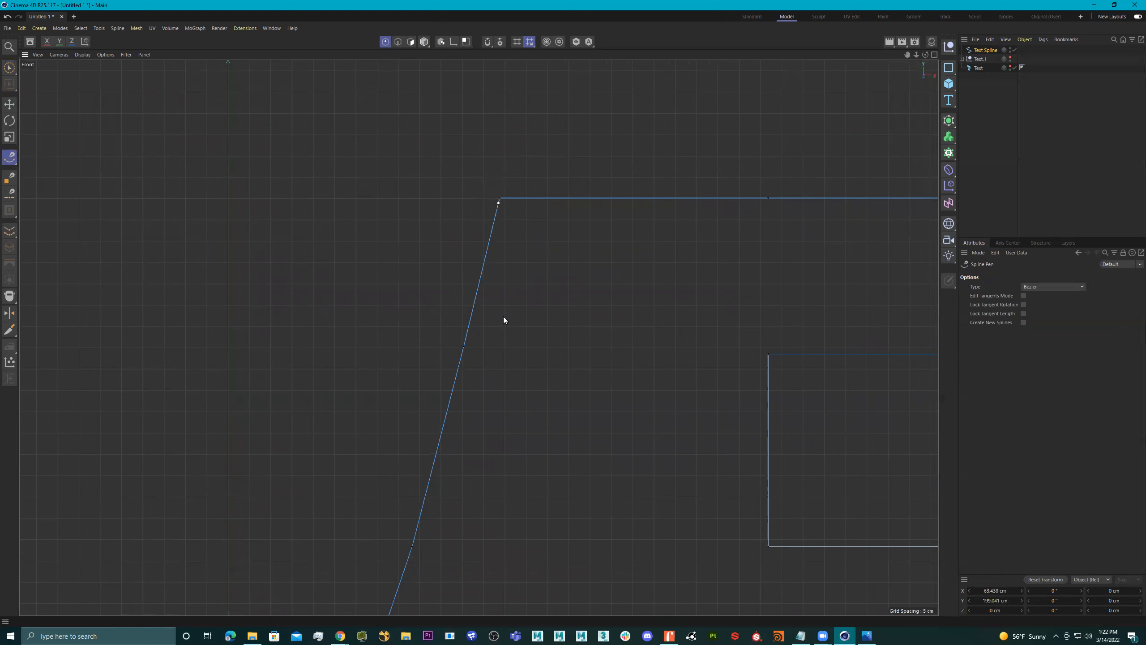
pyautogui.rightClick(463, 353)
pyautogui.click(457, 350)
# Try to shift the B's upper-left segment outward in edge mode, and undo the move.
pyautogui.click(398, 42)
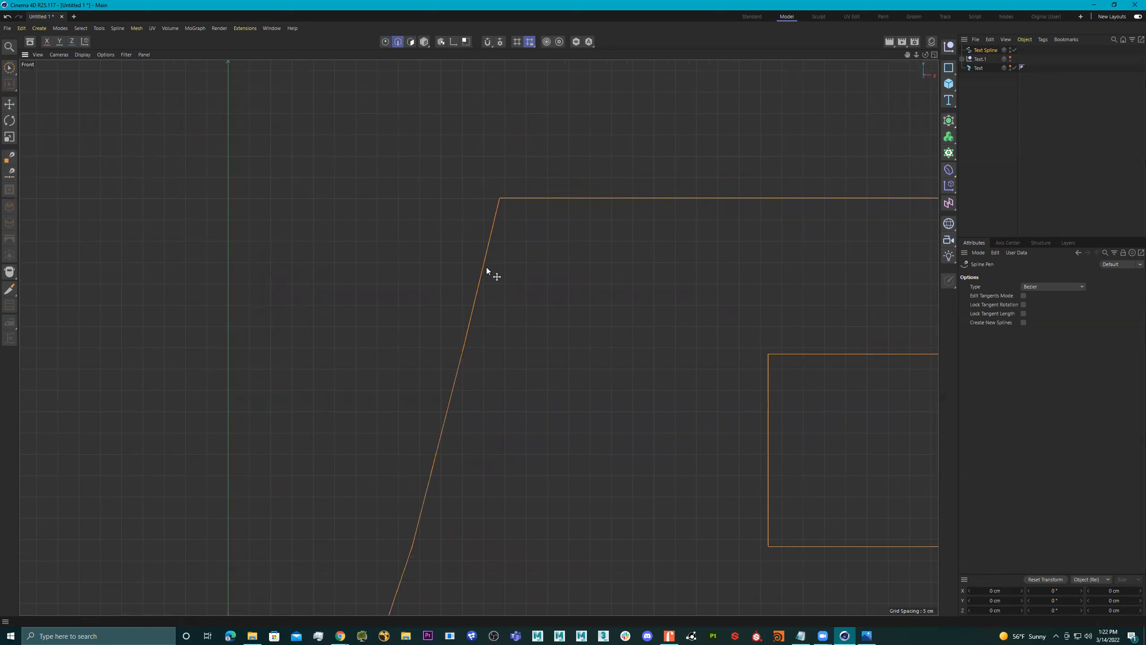
pyautogui.moveTo(474, 269); pyautogui.dragTo(437, 268)
pyautogui.hotkey('ctrl', 'z')
pyautogui.press('e')
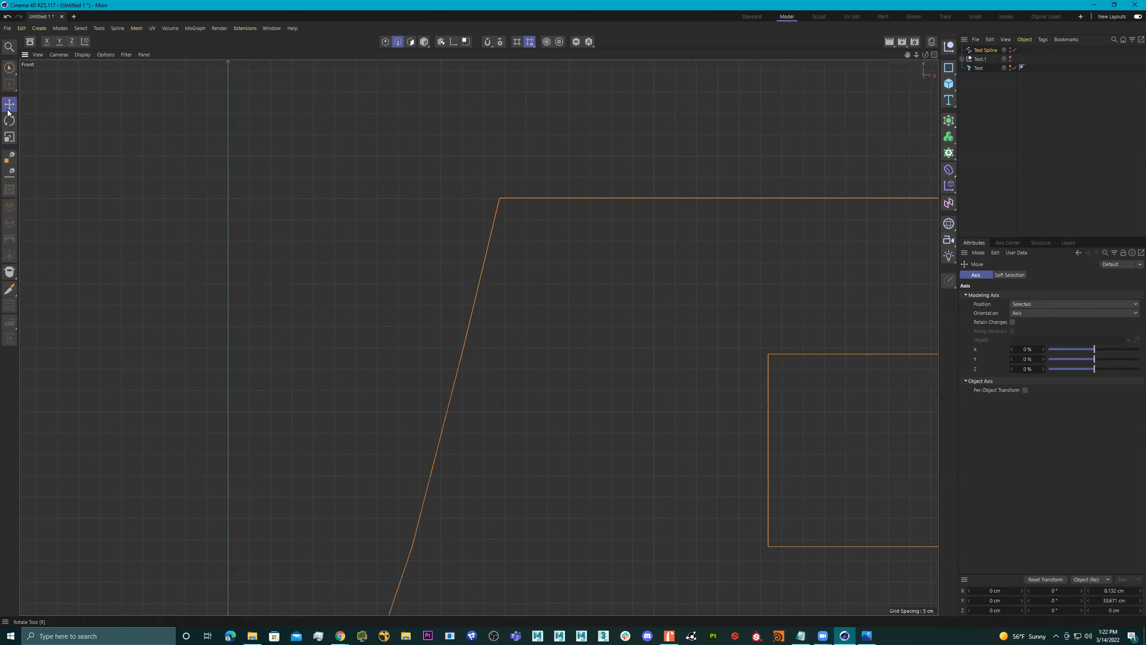
# Move the two selected points on the B's upper-left segment outward to about X 18 cm in point mode, creating a protruding serif.
pyautogui.moveTo(19, 71)
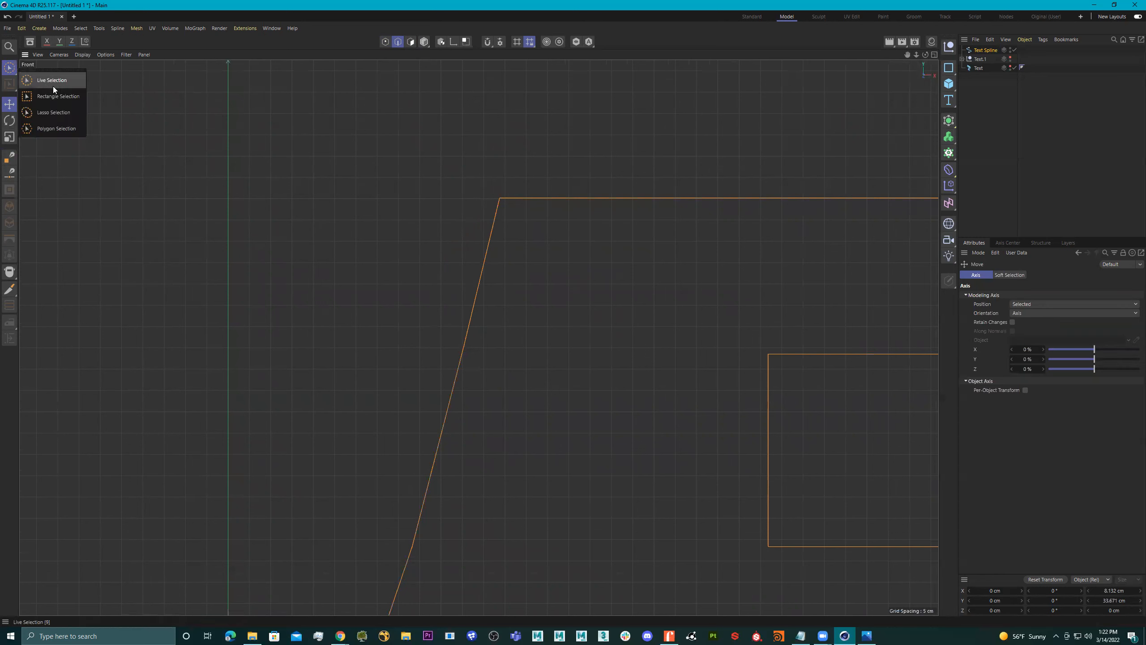
pyautogui.click(81, 96)
pyautogui.click(385, 42)
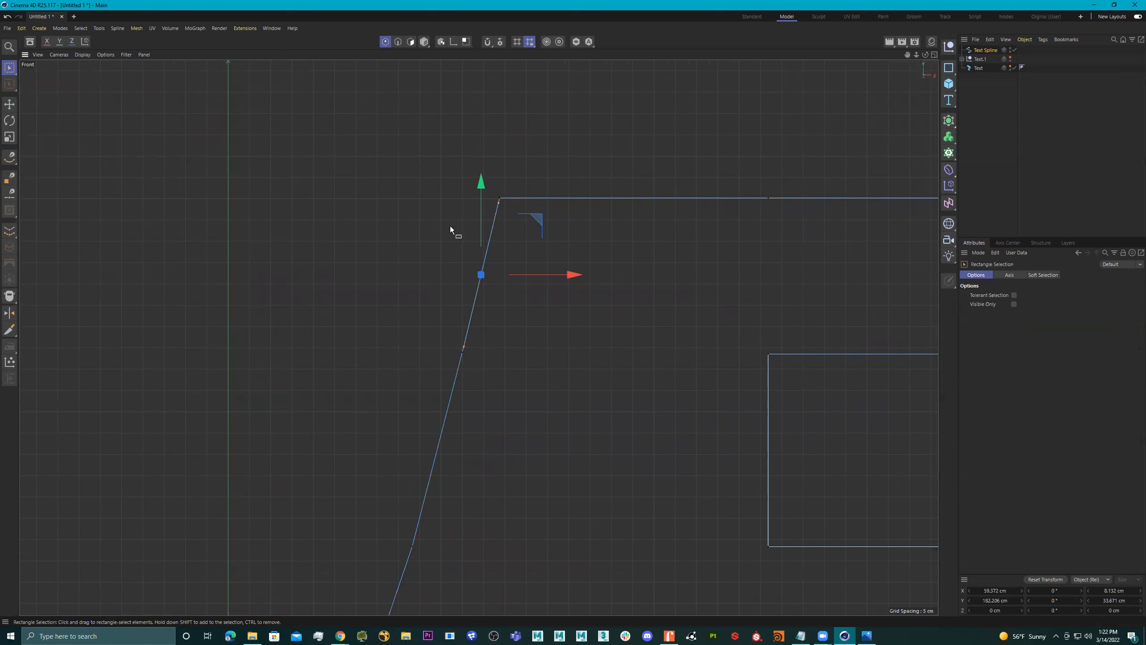
pyautogui.moveTo(572, 274); pyautogui.dragTo(374, 272)
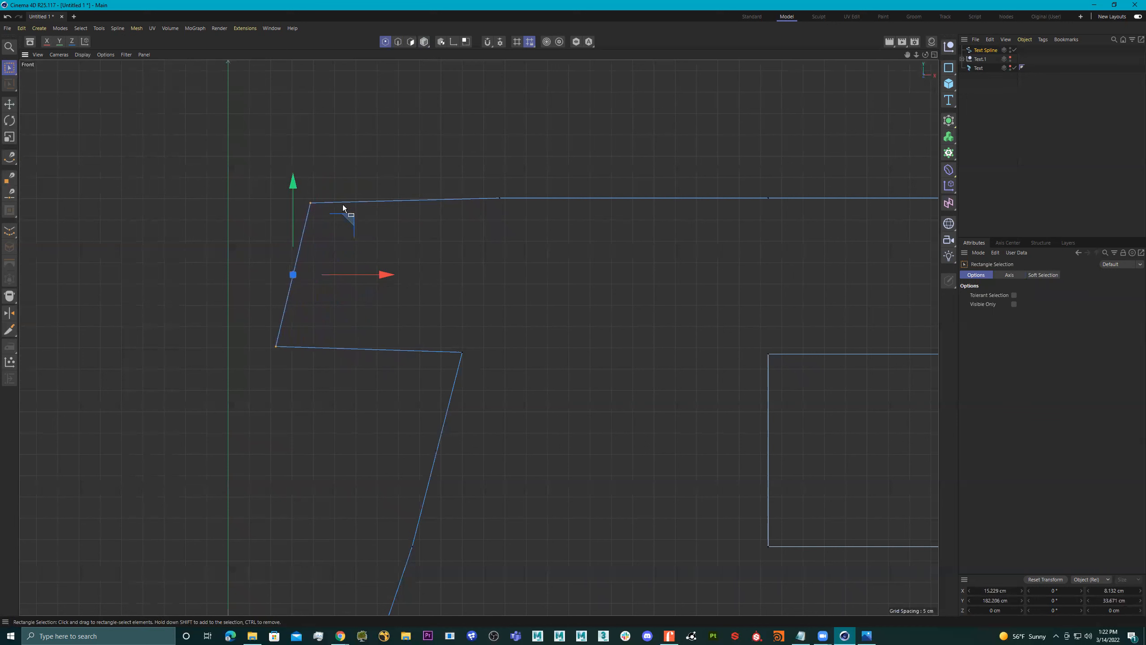
pyautogui.hotkey('ctrl', 'z')
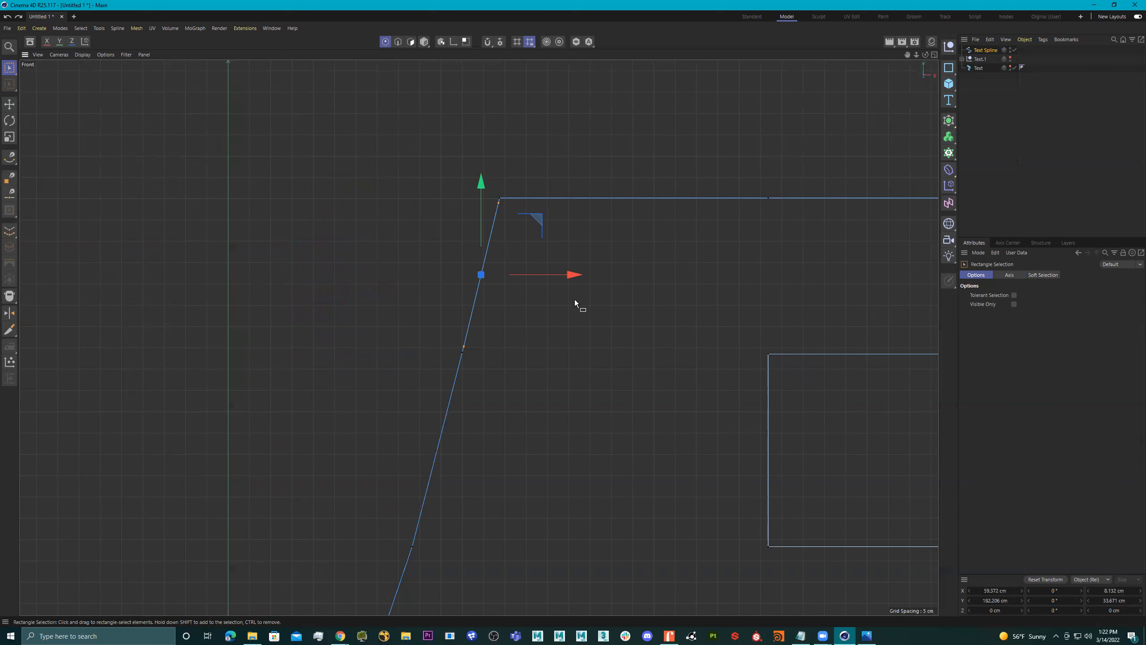
pyautogui.moveTo(572, 276); pyautogui.dragTo(395, 276)
# Rectangle-select the points on the left part of the B's top edge, shift them left to about X 66.3 cm and raise them.
pyautogui.keyDown('alt'); pyautogui.moveTo(571, 367); pyautogui.dragTo(466, 371, button='right'); pyautogui.keyUp('alt')
pyautogui.keyDown('alt'); pyautogui.moveTo(577, 369); pyautogui.dragTo(512, 356, button='middle'); pyautogui.keyUp('alt')
pyautogui.keyDown('alt'); pyautogui.moveTo(512, 356); pyautogui.dragTo(551, 354, button='right'); pyautogui.keyUp('alt')
pyautogui.keyDown('alt'); pyautogui.moveTo(478, 337); pyautogui.dragTo(525, 350, button='right'); pyautogui.keyUp('alt')
pyautogui.keyDown('alt'); pyautogui.moveTo(525, 350); pyautogui.dragTo(484, 345, button='middle'); pyautogui.keyUp('alt')
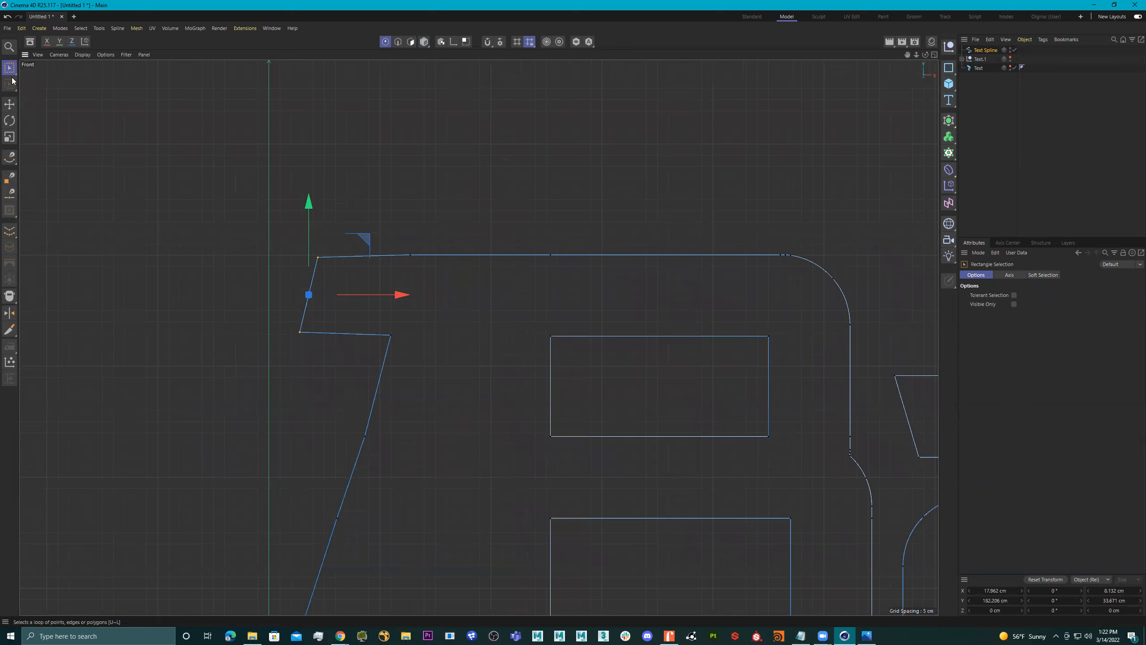
pyautogui.moveTo(249, 213); pyautogui.dragTo(585, 304)
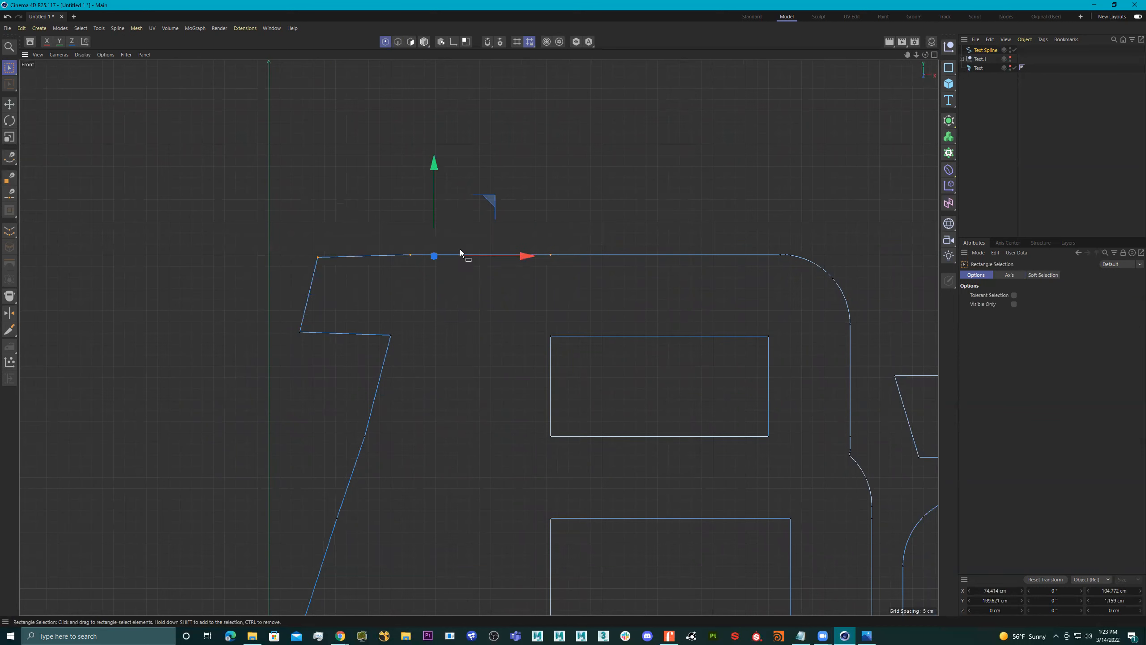
pyautogui.moveTo(527, 255); pyautogui.dragTo(510, 256)
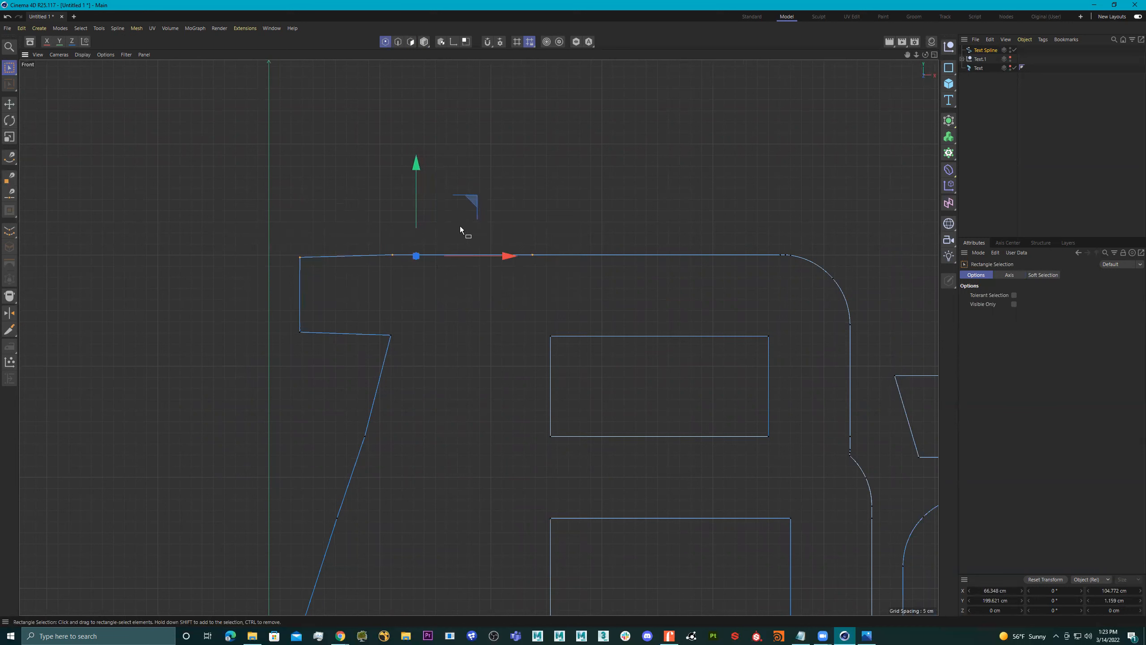
pyautogui.moveTo(419, 184); pyautogui.dragTo(405, 143)
# Select the upper bend point on the d's slanted right side and shift it outward to about X 692.5 cm.
pyautogui.moveTo(489, 261)
pyautogui.keyDown('alt'); pyautogui.mouseDown(button='right')
pyautogui.moveTo(377, 271)
pyautogui.moveTo(507, 263)
pyautogui.mouseUp(button='right'); pyautogui.keyUp('alt')
pyautogui.keyDown('alt'); pyautogui.moveTo(445, 256); pyautogui.dragTo(338, 242, button='middle'); pyautogui.keyUp('alt')
pyautogui.moveTo(780, 304); pyautogui.dragTo(727, 273)
pyautogui.moveTo(827, 283); pyautogui.dragTo(840, 283)
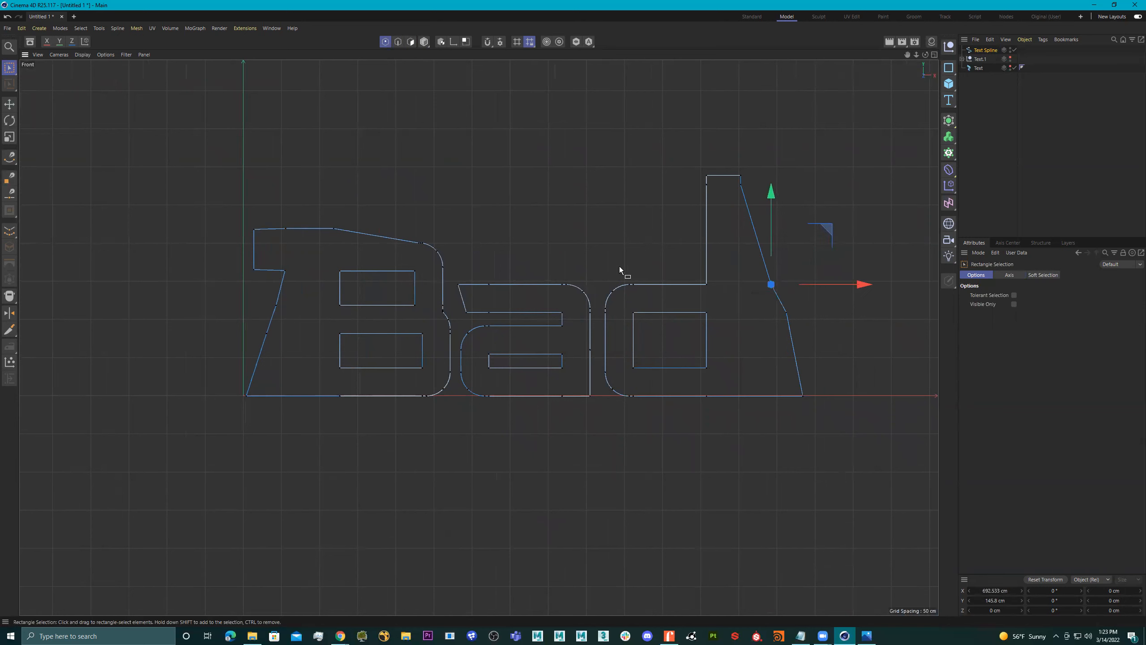
# Select the points along the a's top edge and upper curve and move them up and left to about X 356.8 cm, Y 156.8 cm.
pyautogui.moveTo(447, 268); pyautogui.dragTo(589, 309)
pyautogui.moveTo(521, 220); pyautogui.dragTo(519, 207)
pyautogui.moveTo(616, 275); pyautogui.dragTo(607, 274)
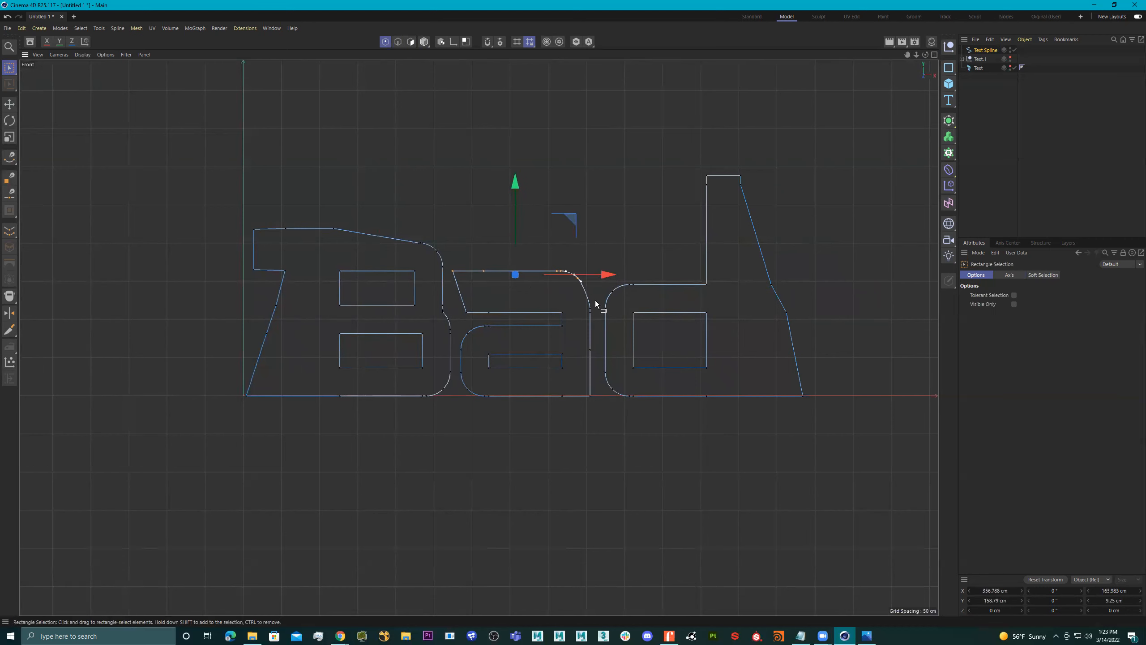
# Raise the point below the a's upper-right curve to about Y 128.5 cm to smooth the shoulder.
pyautogui.click(585, 309)
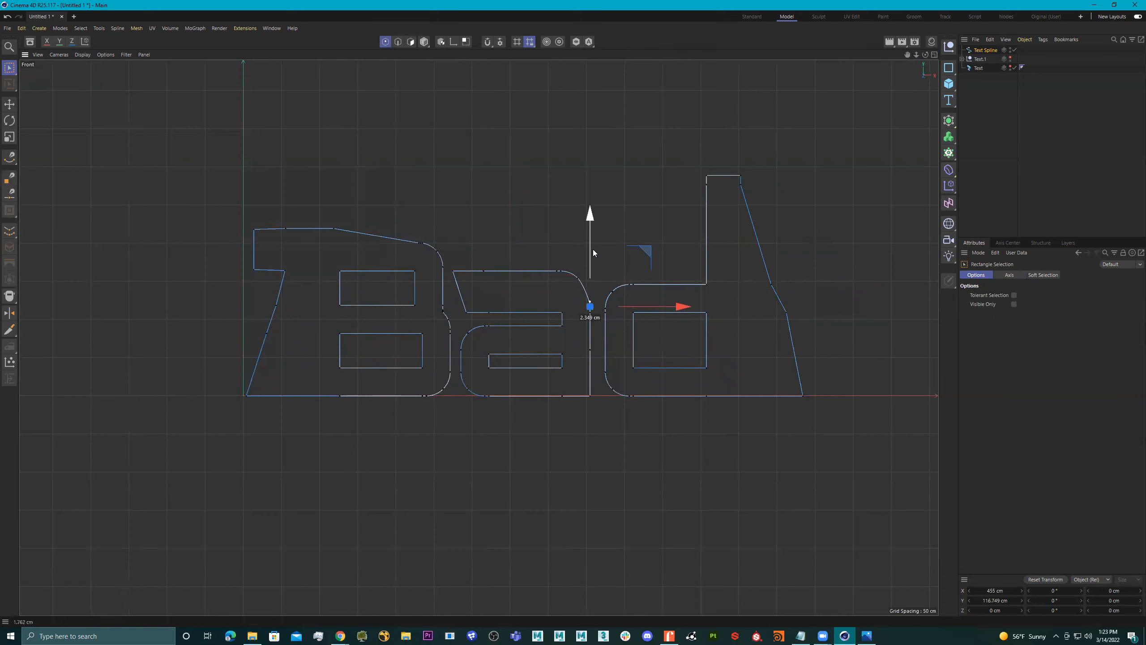
pyautogui.scroll(5, 593, 245)
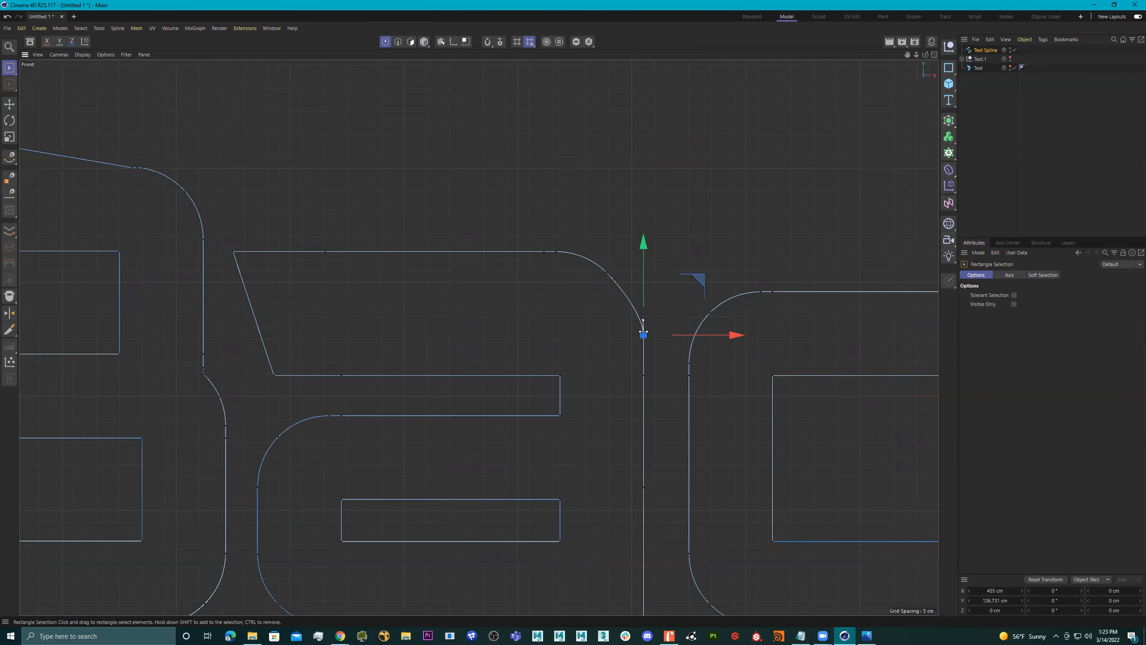
pyautogui.scroll(4, 704, 329)
pyautogui.moveTo(686, 304)
pyautogui.mouseDown()
pyautogui.moveTo(663, 264)
pyautogui.moveTo(685, 287)
pyautogui.mouseUp()
pyautogui.scroll(-6, 628, 303)
pyautogui.scroll(-2, 533, 339)
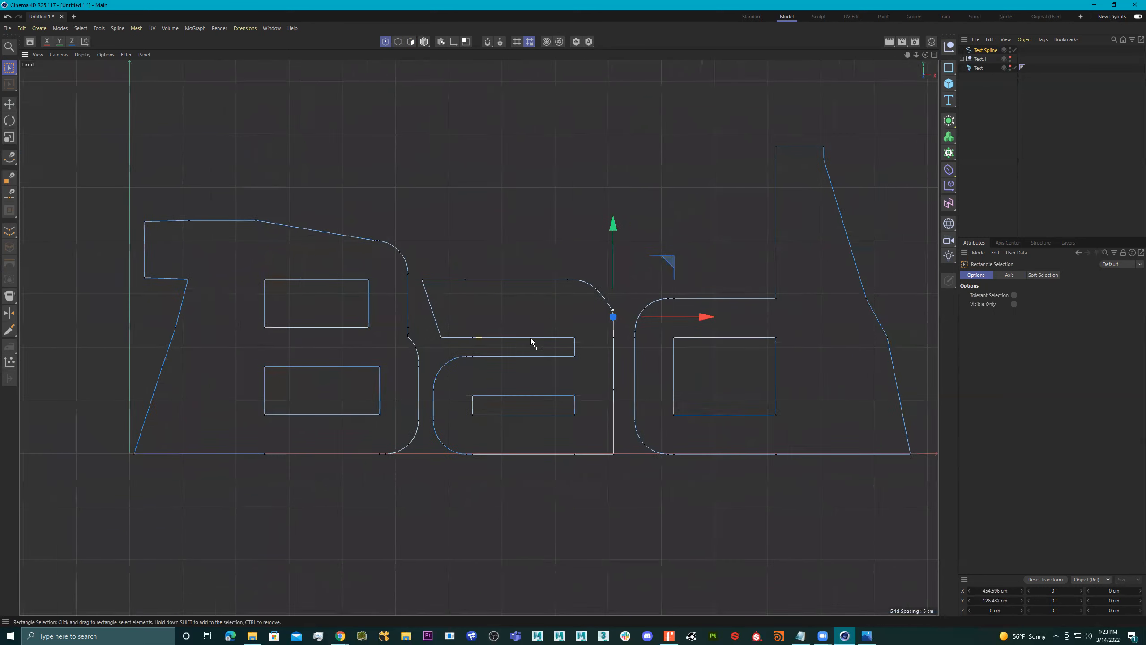
# Add an Extrude generator in the perspective view and make the Text Spline its child.
pyautogui.middleClick(537, 325)
pyautogui.middleClick(354, 225)
pyautogui.scroll(-4, 477, 320)
pyautogui.keyDown('alt'); pyautogui.moveTo(477, 320); pyautogui.dragTo(499, 351); pyautogui.keyUp('alt')
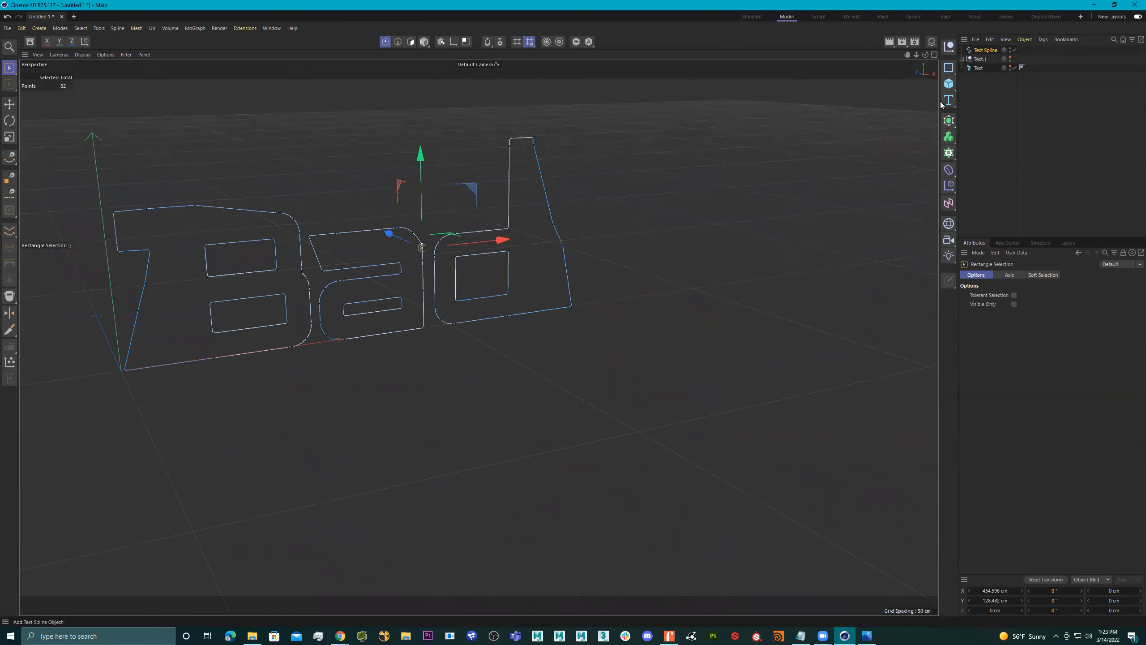
pyautogui.click(950, 141)
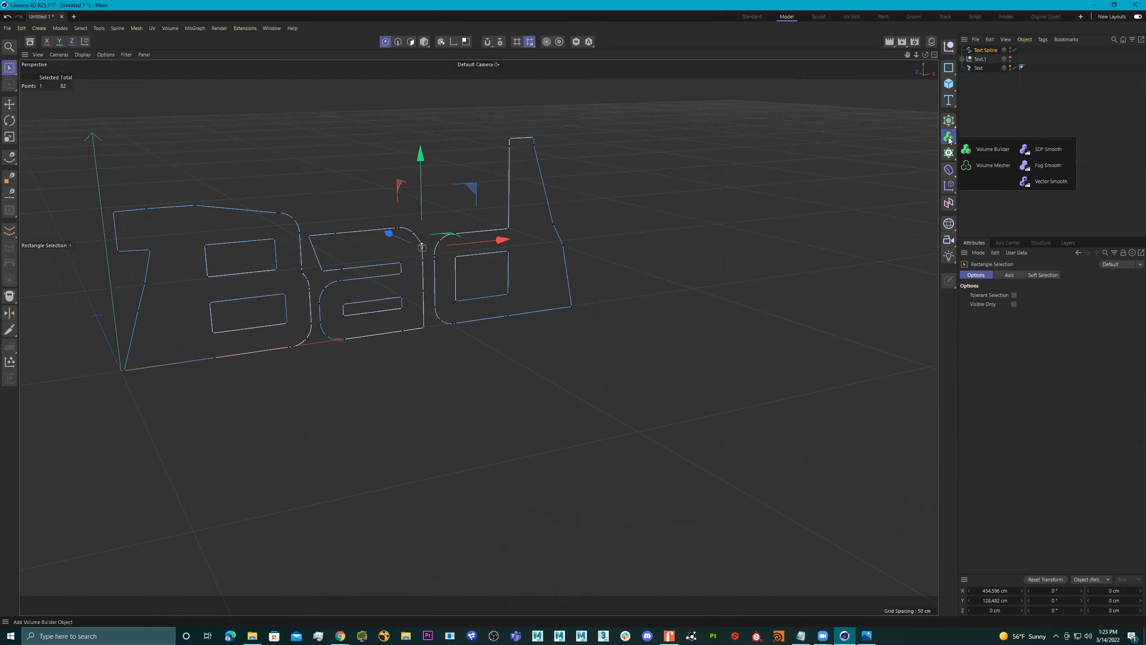
pyautogui.click(949, 120)
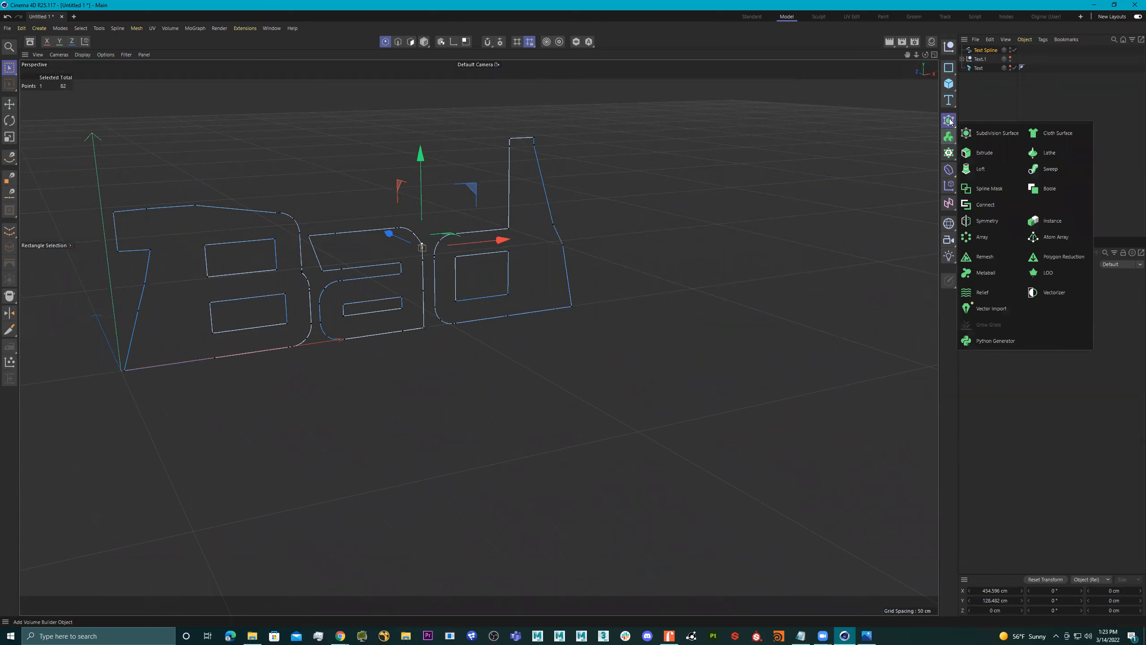
pyautogui.click(984, 152)
pyautogui.moveTo(988, 60); pyautogui.dragTo(982, 51)
# Disable the Extrude, raise the a's right shoulder point to about Y 136 cm, and re-enable the Extrude.
pyautogui.keyDown('alt'); pyautogui.moveTo(565, 180); pyautogui.dragTo(570, 234); pyautogui.keyUp('alt')
pyautogui.scroll(4, 586, 259)
pyautogui.click(1019, 49)
pyautogui.click(1018, 49)
pyautogui.click(1019, 49)
pyautogui.keyDown('alt'); pyautogui.moveTo(650, 229); pyautogui.dragTo(525, 200); pyautogui.keyUp('alt')
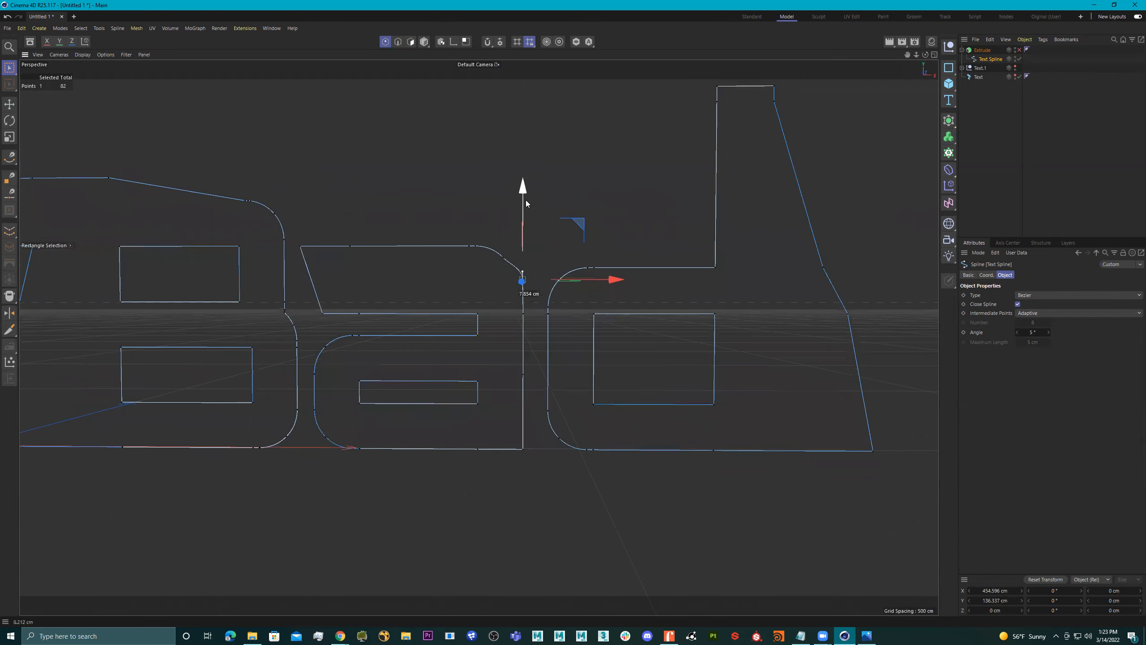
pyautogui.click(1019, 50)
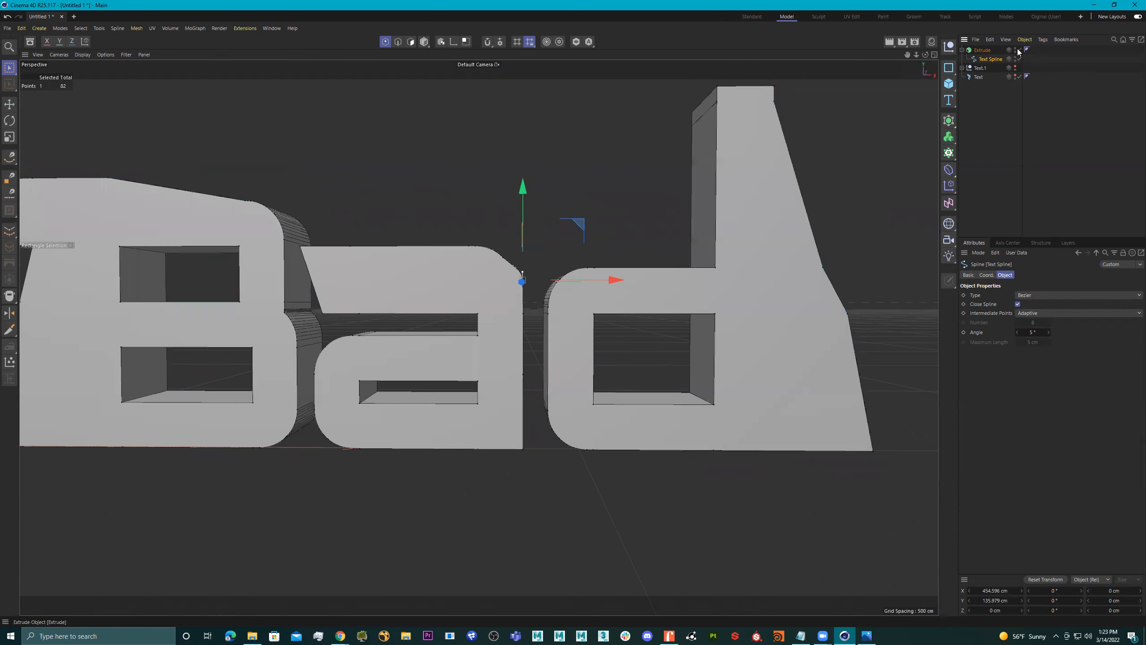
# Try nudging the a's right shoulder point once more, and undo the move.
pyautogui.keyDown('alt'); pyautogui.moveTo(722, 154); pyautogui.dragTo(529, 201); pyautogui.keyUp('alt')
pyautogui.moveTo(576, 280)
pyautogui.mouseDown()
pyautogui.moveTo(559, 287)
pyautogui.moveTo(575, 290)
pyautogui.mouseUp()
pyautogui.hotkey('ctrl', 'z')
# Give the Extrude's caps a round bevel of about 9.2 cm and check it around the letters.
pyautogui.keyDown('alt'); pyautogui.moveTo(586, 242); pyautogui.dragTo(526, 245); pyautogui.keyUp('alt')
pyautogui.keyDown('alt'); pyautogui.moveTo(527, 245); pyautogui.dragTo(477, 247, button='middle'); pyautogui.keyUp('alt')
pyautogui.click(986, 50)
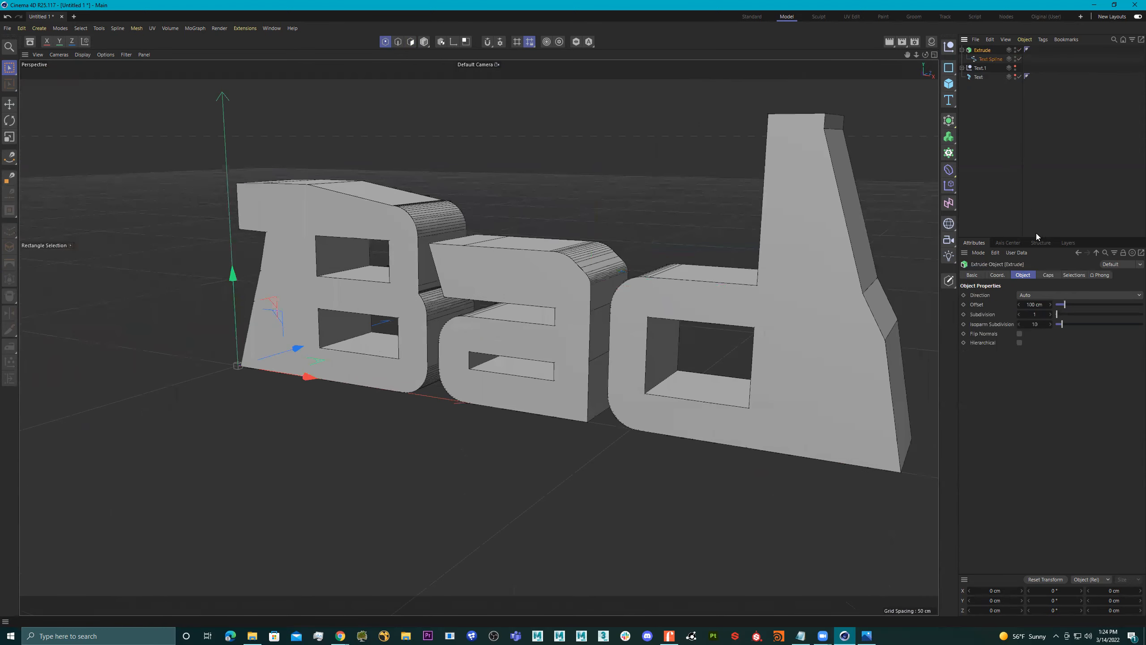
pyautogui.click(1048, 275)
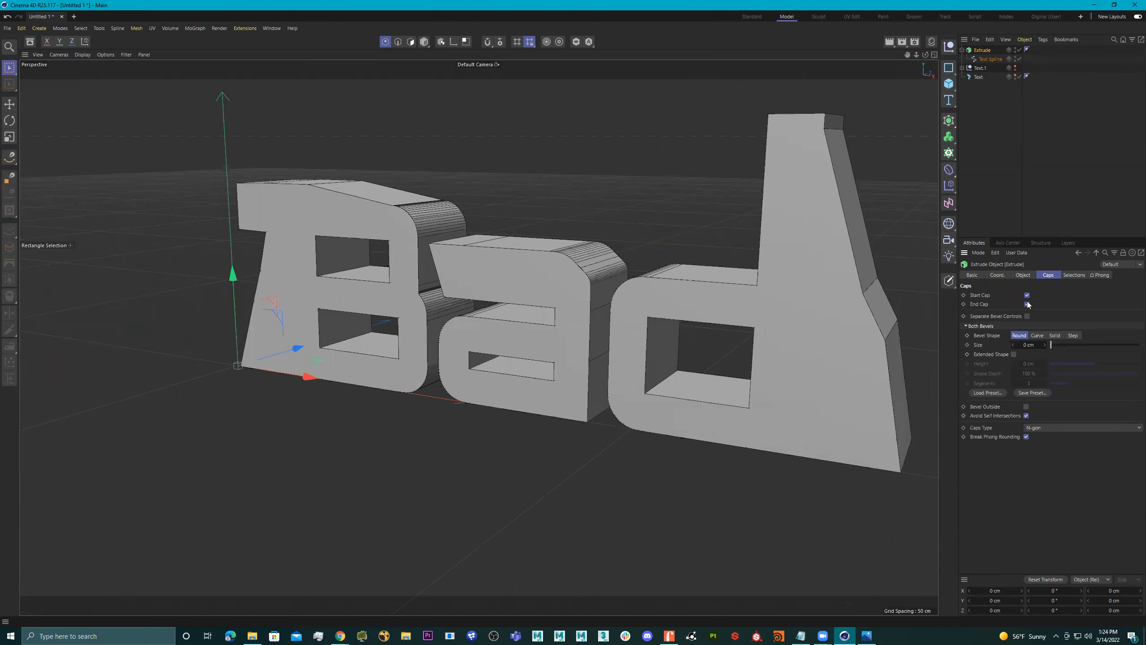
pyautogui.moveTo(1057, 346); pyautogui.dragTo(1059, 347)
pyautogui.moveTo(616, 339)
pyautogui.keyDown('alt'); pyautogui.mouseDown()
pyautogui.moveTo(644, 312)
pyautogui.moveTo(543, 222)
pyautogui.moveTo(554, 212)
pyautogui.moveTo(532, 358)
pyautogui.moveTo(544, 308)
pyautogui.moveTo(580, 275)
pyautogui.moveTo(647, 286)
pyautogui.moveTo(667, 334)
pyautogui.moveTo(545, 307)
pyautogui.moveTo(514, 261)
pyautogui.moveTo(544, 319)
pyautogui.moveTo(509, 298)
pyautogui.moveTo(581, 288)
pyautogui.moveTo(595, 304)
pyautogui.moveTo(523, 270)
pyautogui.moveTo(640, 311)
pyautogui.moveTo(618, 317)
pyautogui.moveTo(631, 343)
pyautogui.mouseUp(); pyautogui.keyUp('alt')
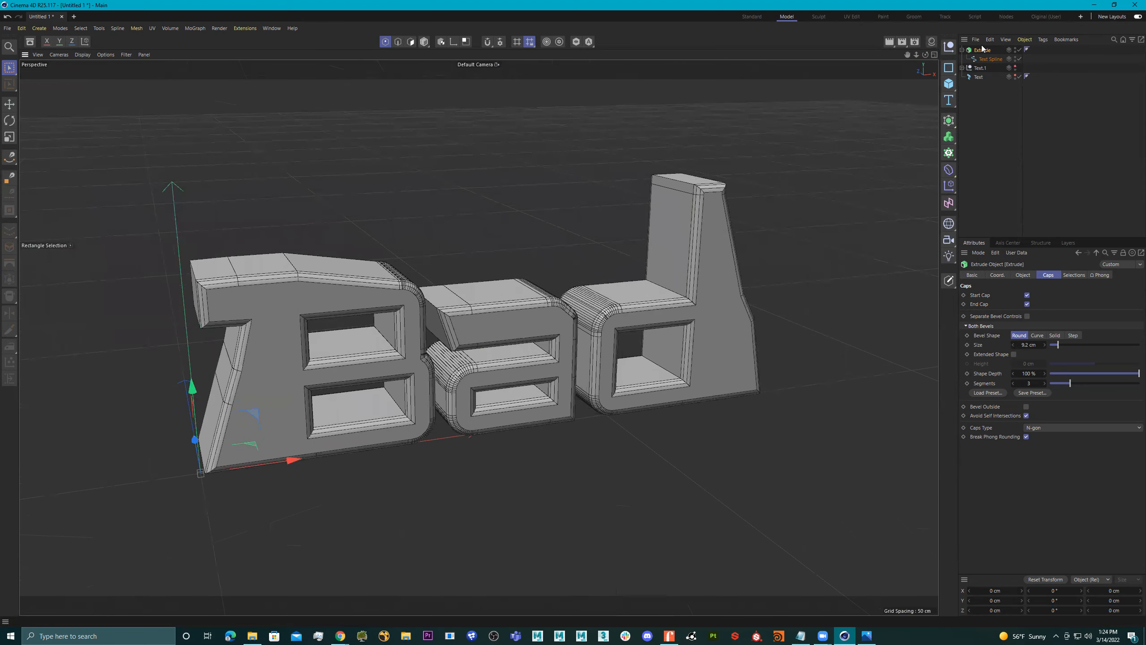
# Review the Extrude's coordinates, caps, selections, Phong and basic properties with its hierarchy collapsed.
pyautogui.click(962, 49)
pyautogui.click(1001, 275)
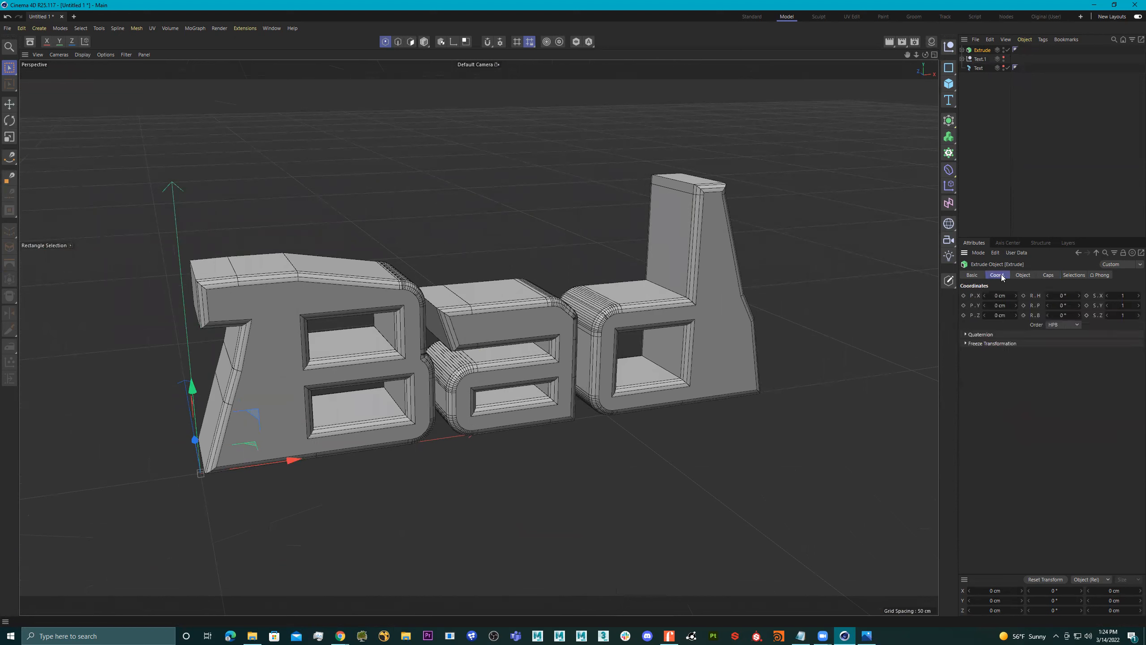
pyautogui.click(974, 277)
pyautogui.click(1048, 275)
pyautogui.click(1073, 274)
pyautogui.click(1095, 272)
pyautogui.click(973, 275)
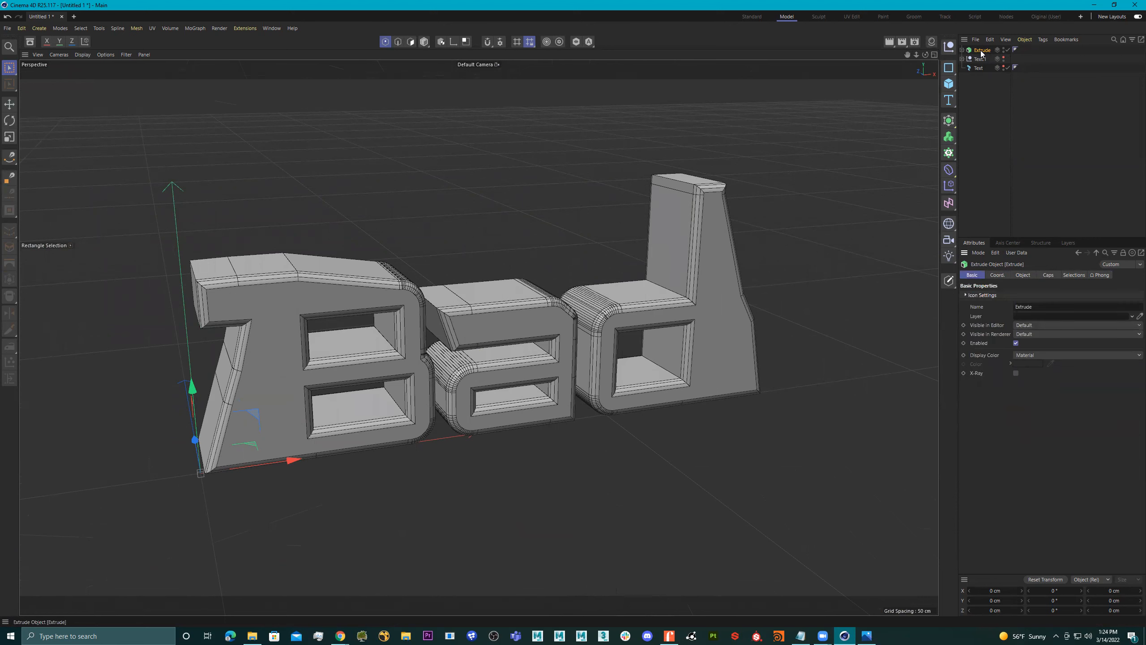
# Expand the Extrude and examine the basic, coordinate and object properties of its child Text Spline.
pyautogui.click(961, 50)
pyautogui.click(990, 58)
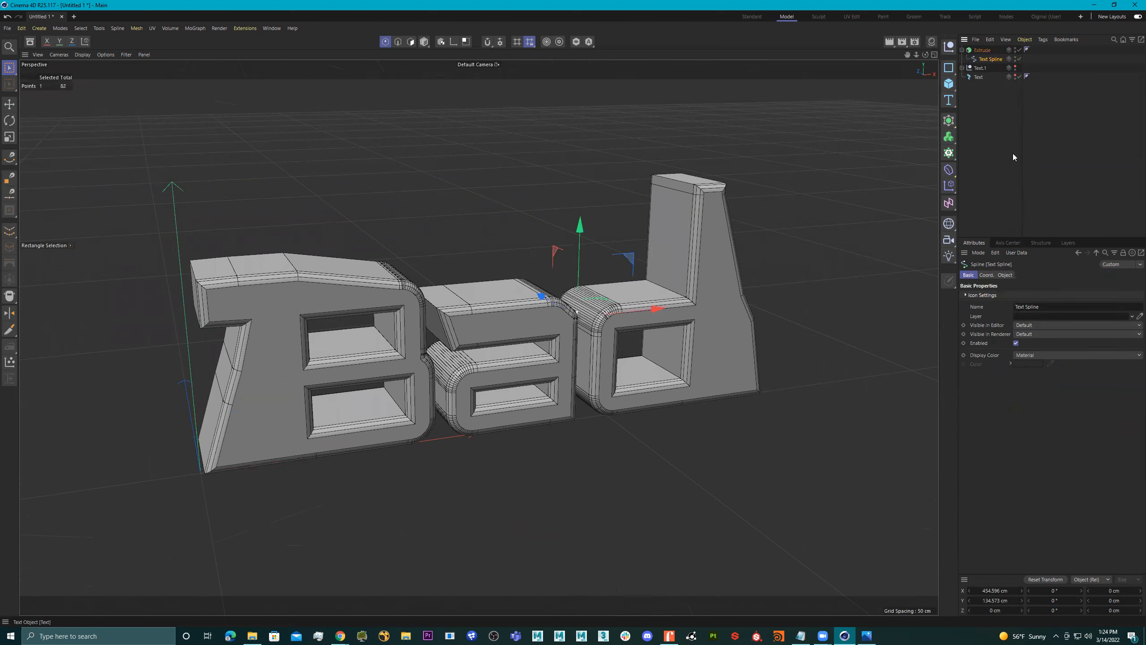
pyautogui.click(991, 274)
pyautogui.click(1009, 275)
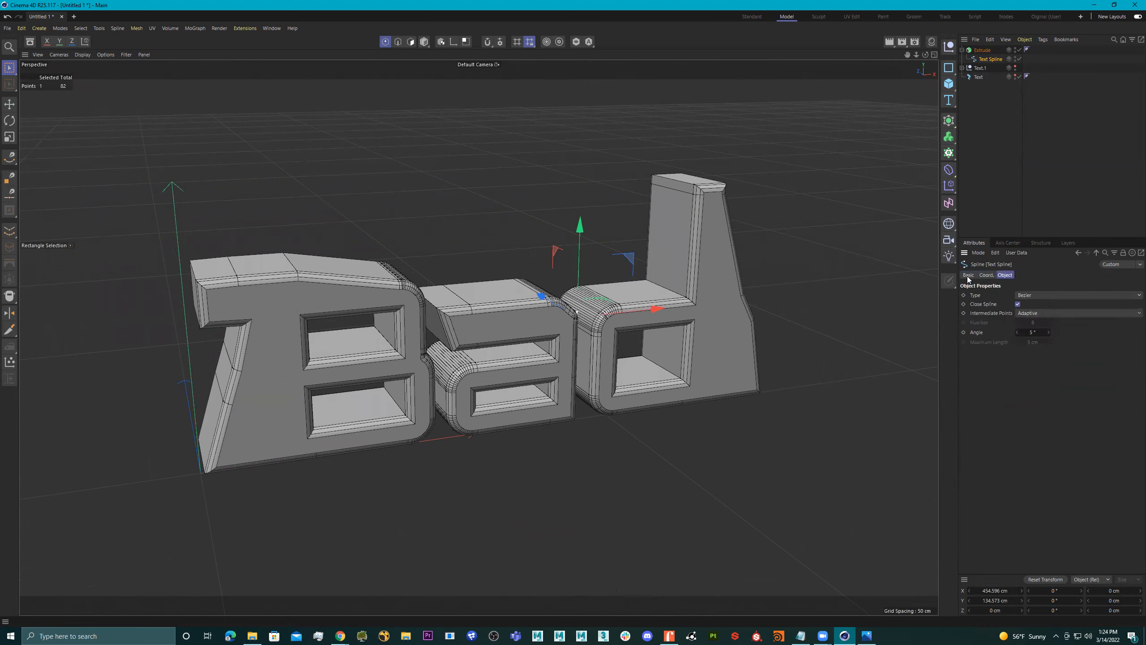
pyautogui.click(967, 276)
pyautogui.keyDown('alt'); pyautogui.moveTo(652, 294); pyautogui.dragTo(596, 291); pyautogui.keyUp('alt')
pyautogui.click(949, 99)
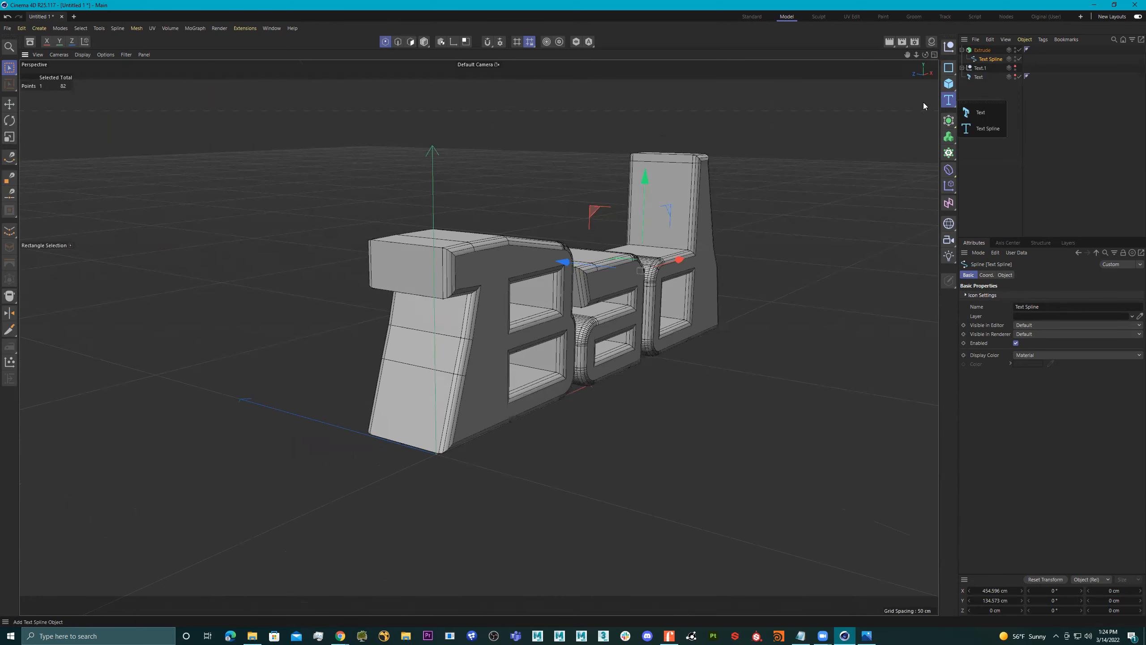
pyautogui.keyDown('alt'); pyautogui.moveTo(696, 224); pyautogui.dragTo(677, 226); pyautogui.keyUp('alt')
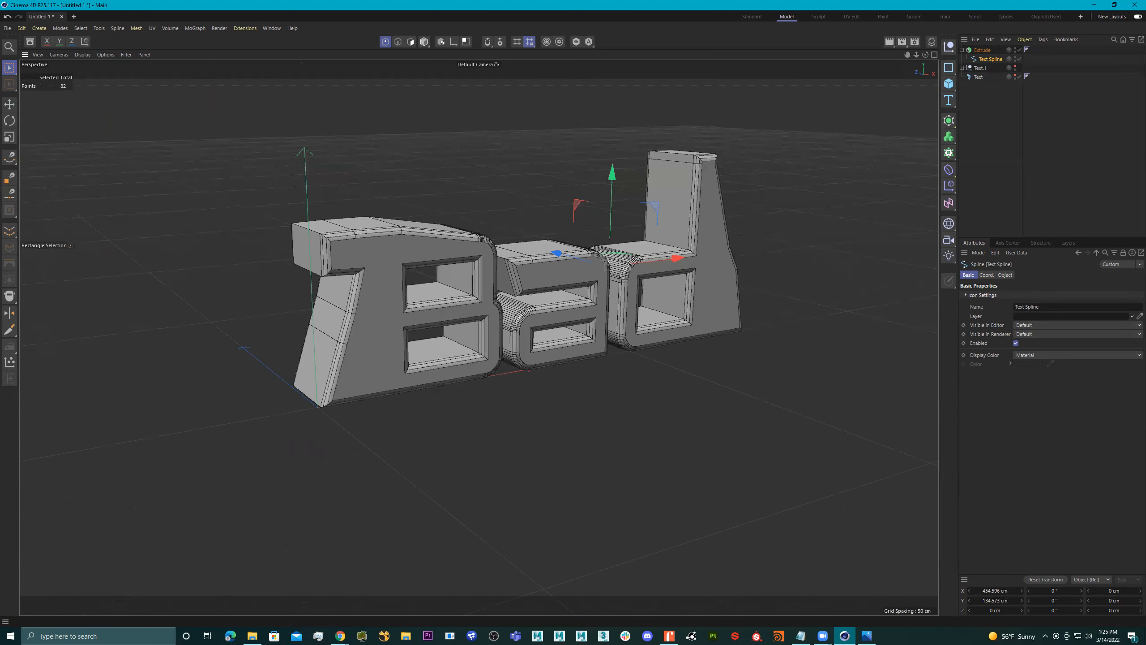